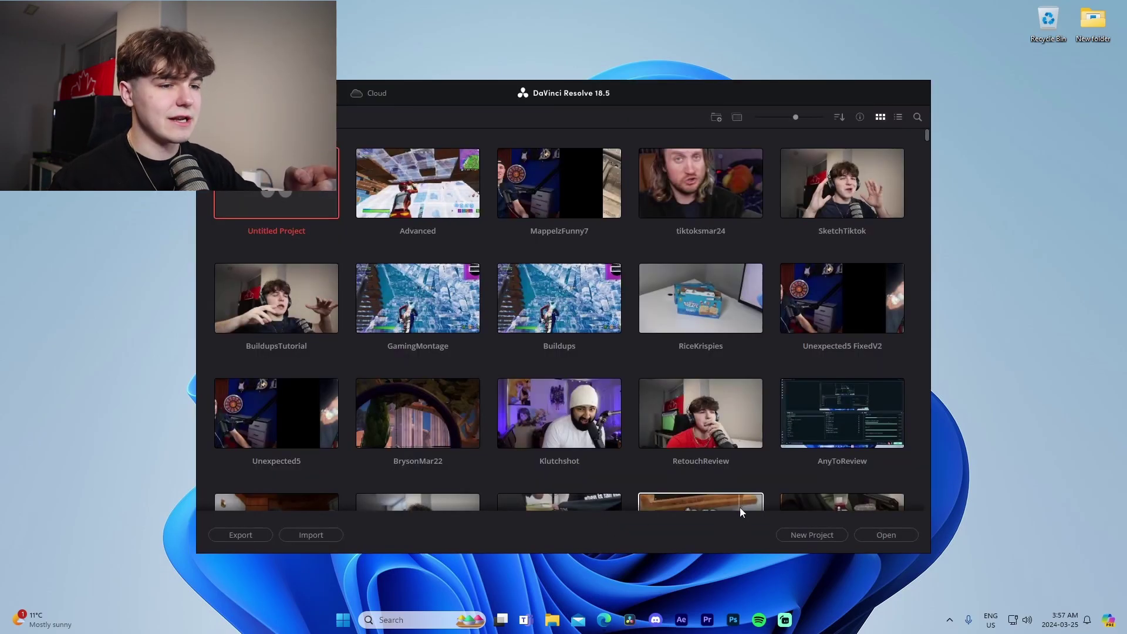
- Start a new project, name it IntroSample and confirm the name
left_click(800, 534)
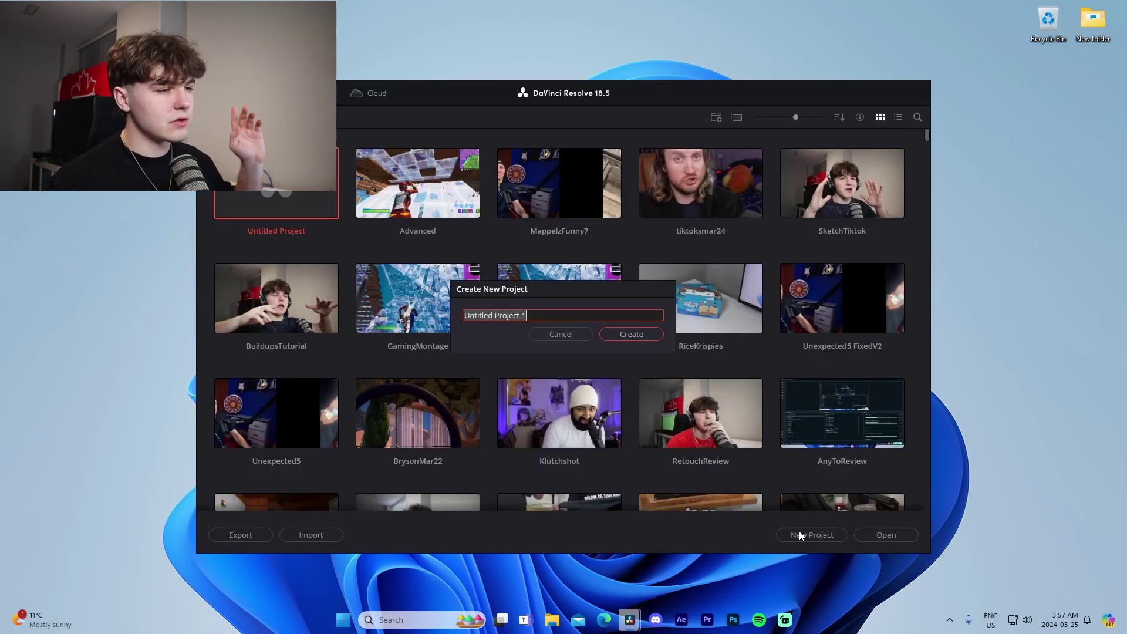
type("IntroSample")
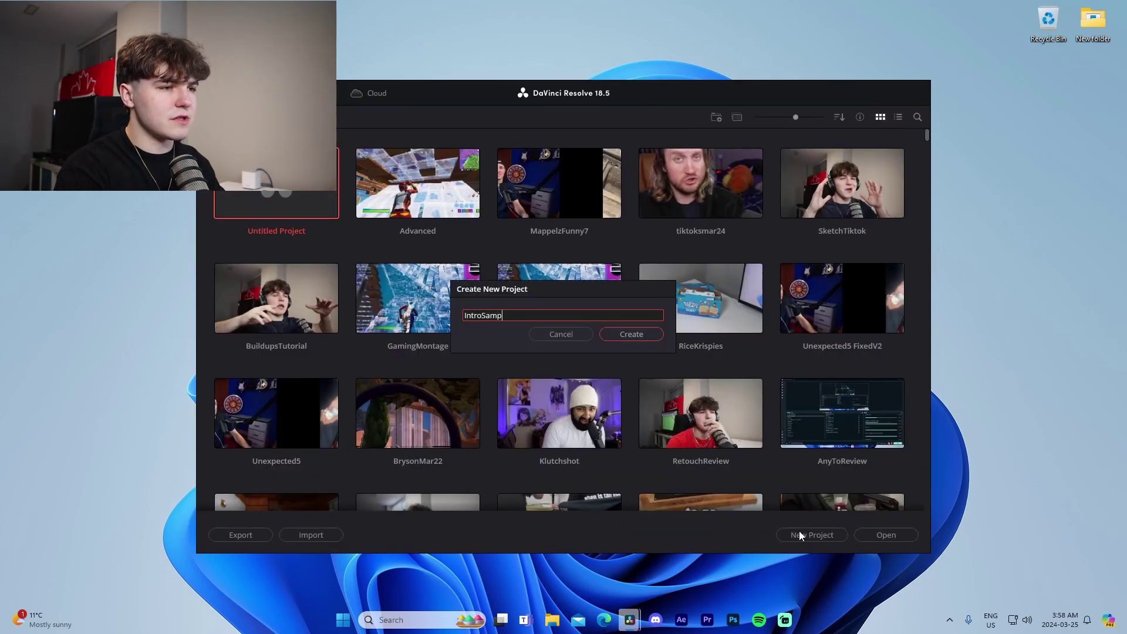
key("Return")
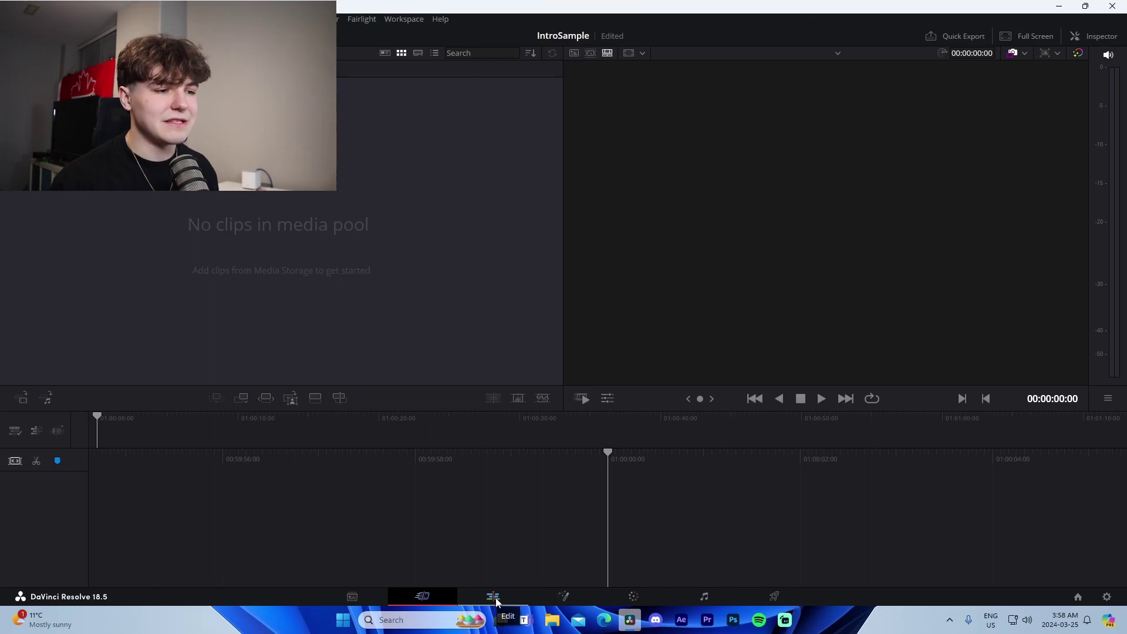
- From the Edit page, set the project's timeline frame rate to 60 fps in Project Settings and save
left_click(496, 602)
left_click(76, 19)
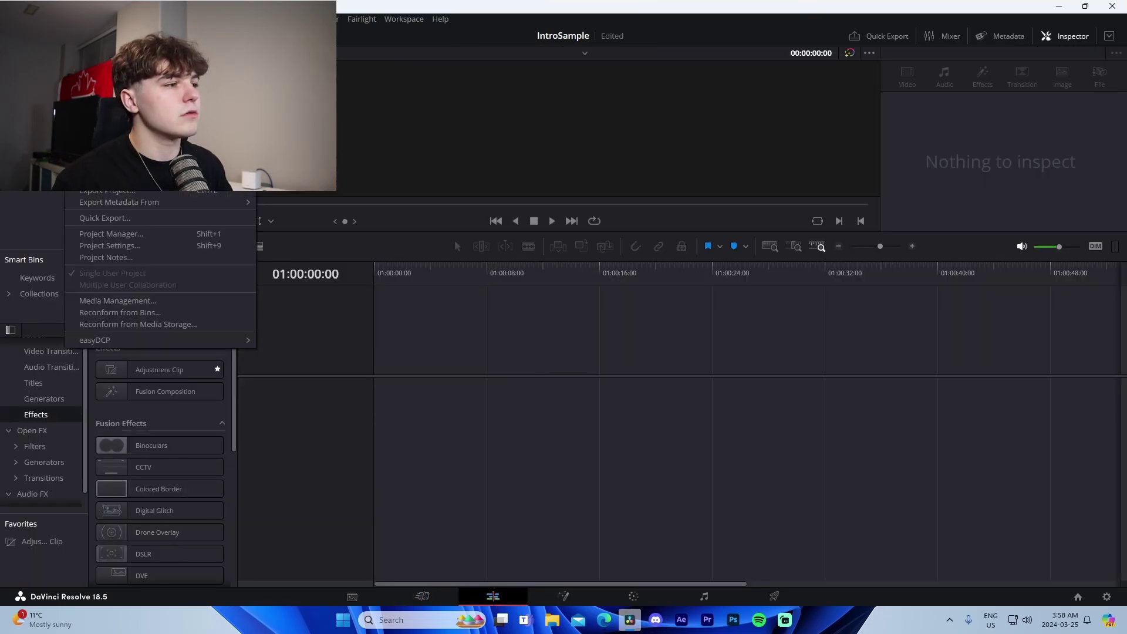
left_click(121, 245)
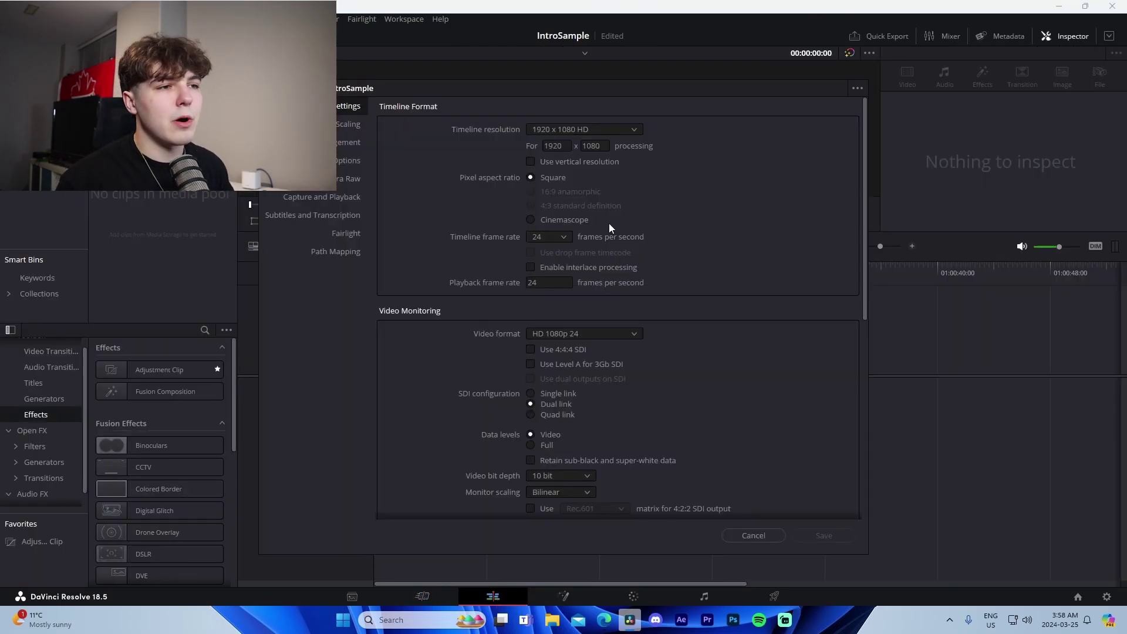
left_click(561, 238)
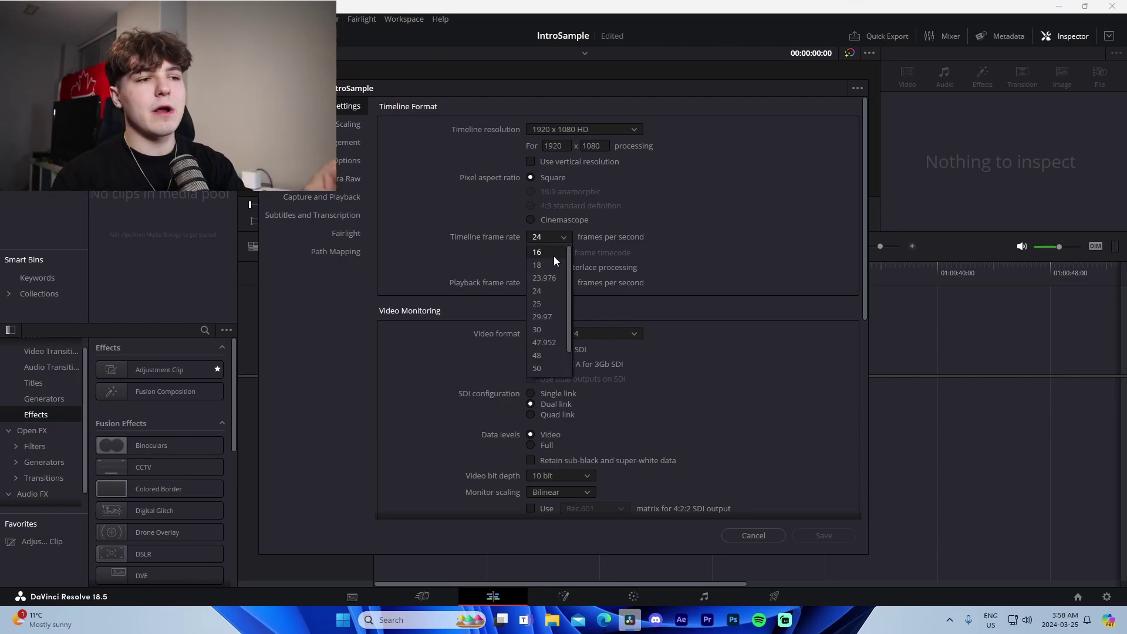
left_click(558, 371)
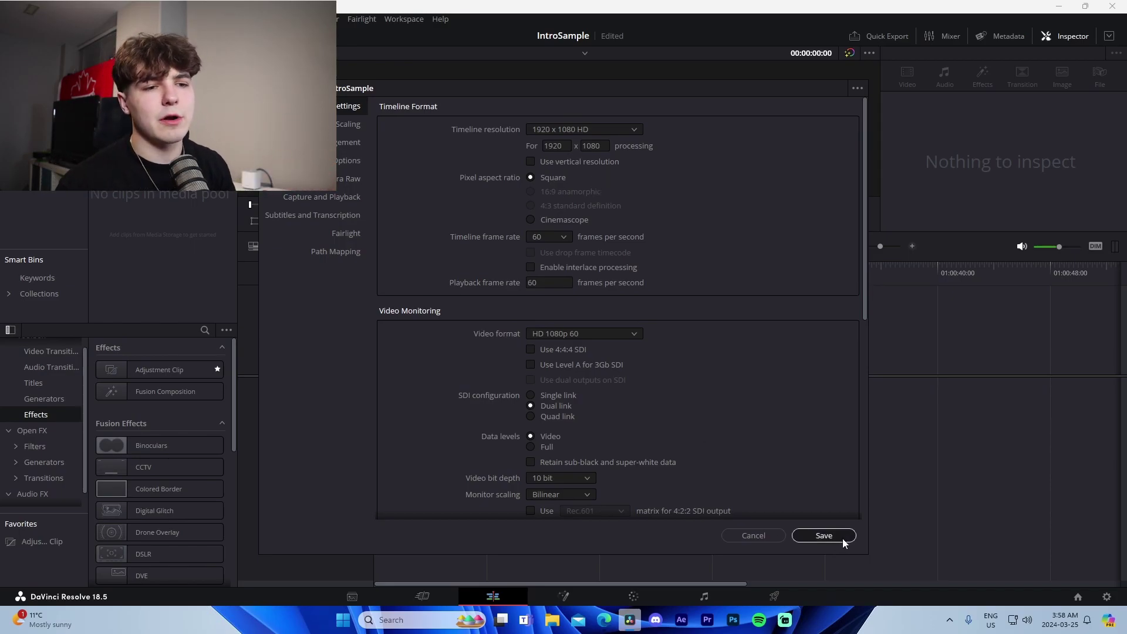
left_click(825, 536)
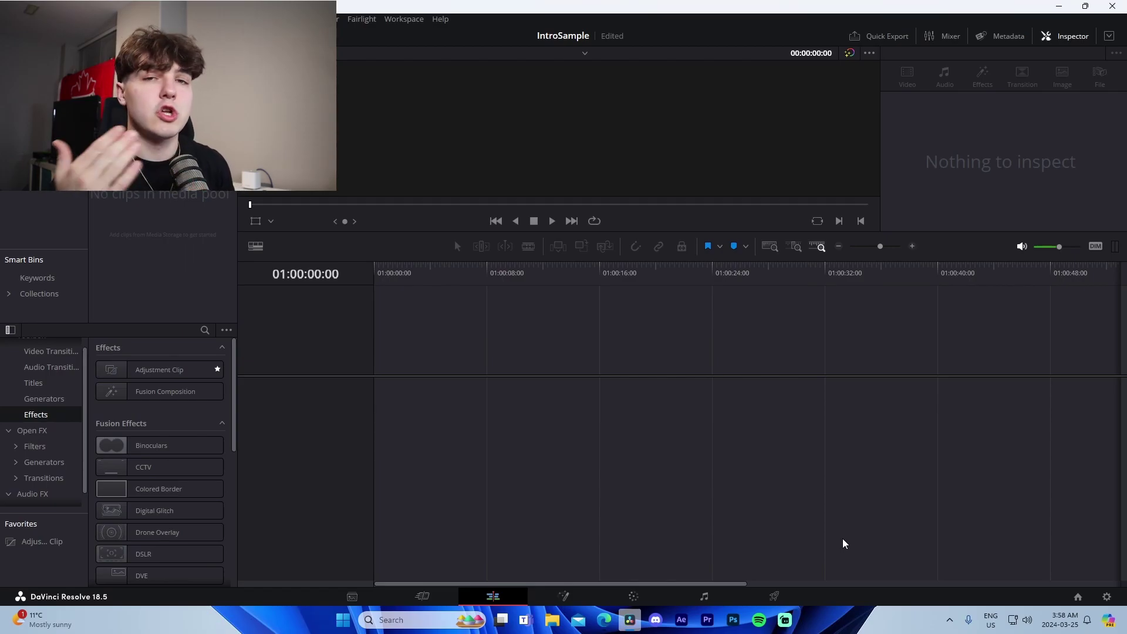
- Bring up File Explorer and go to the Cam Footage folder
left_click(553, 620)
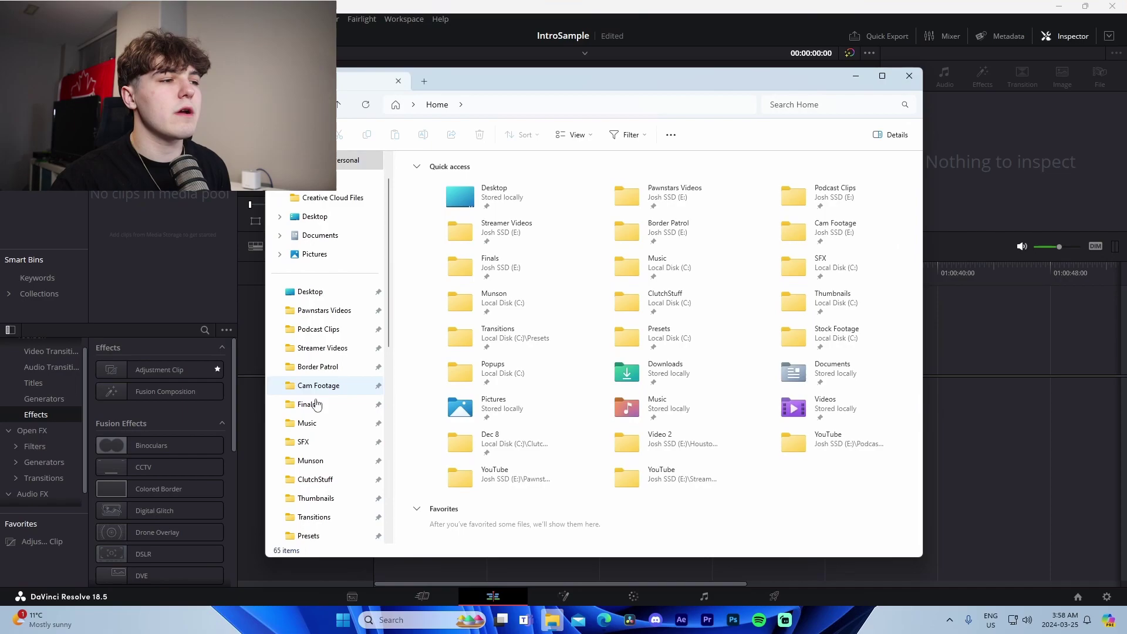
left_click(319, 388)
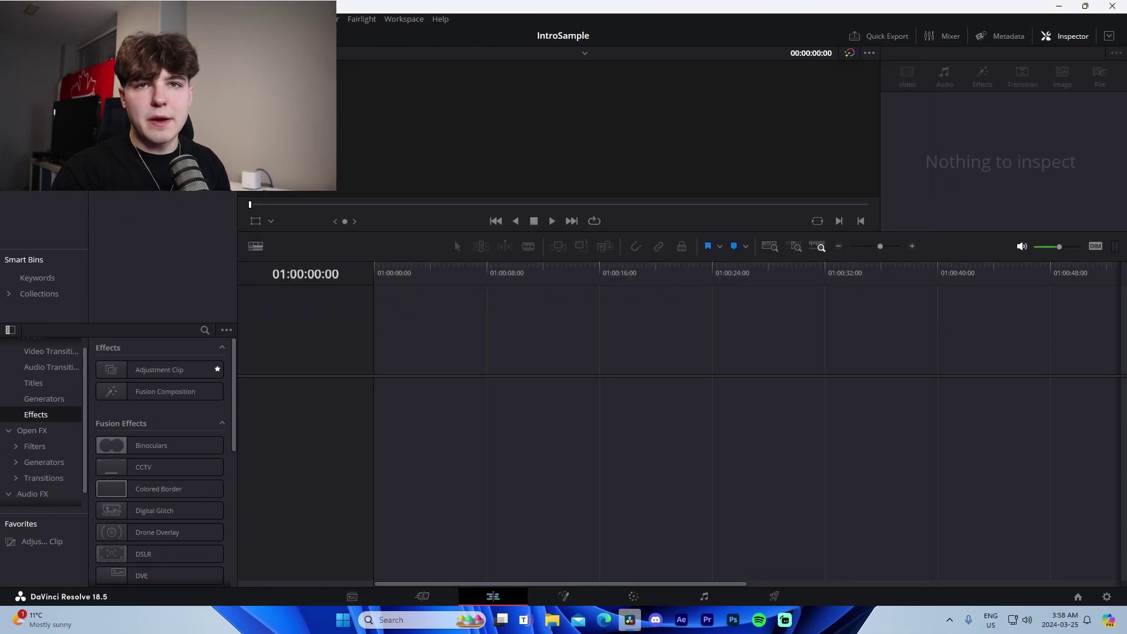
- Drop MVI_2714.MP4 onto the timeline and scrub to about 29 seconds in
left_click_drag(455, 240, 425, 418)
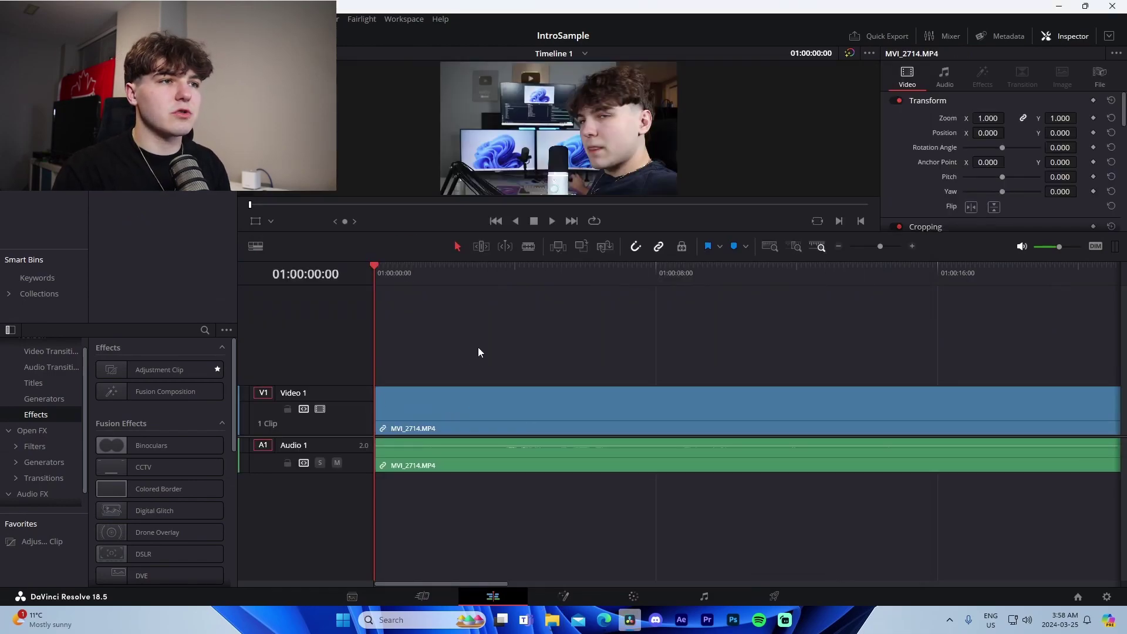
left_click(839, 246)
left_click_drag(566, 284, 635, 281)
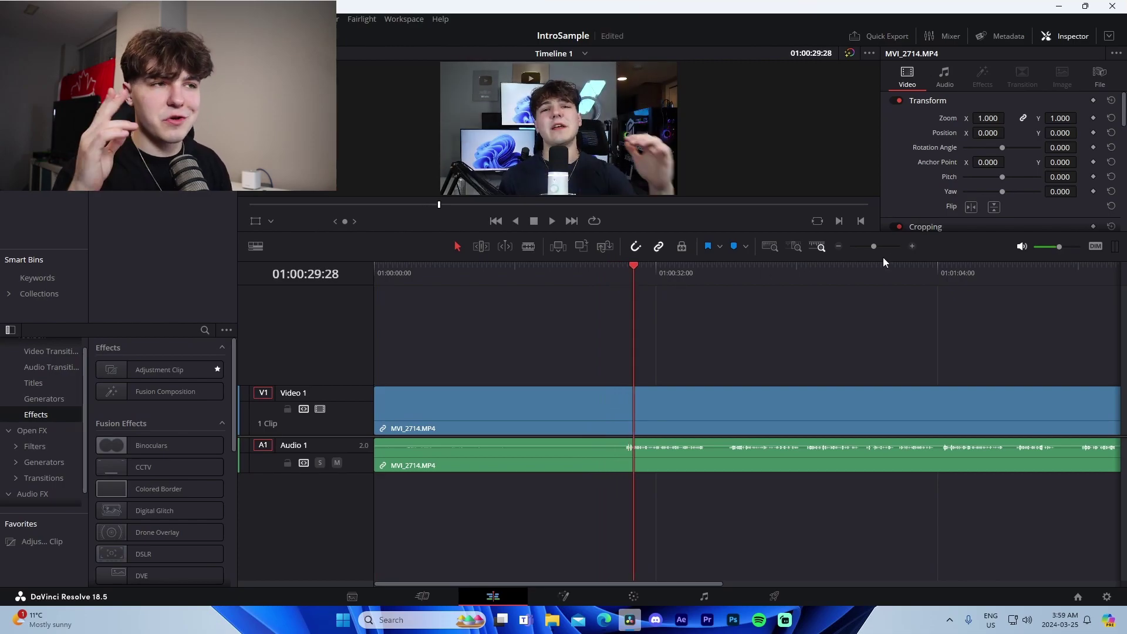
left_click(913, 247)
- Blade the clip where the talking starts, delete the opening, and slide the rest to the timeline start
key("b")
left_click_drag(746, 263, 842, 272)
left_click(713, 411)
key("a")
left_click(693, 405)
key("Delete")
left_click_drag(753, 406, 694, 394)
left_click(822, 252)
key("Home")
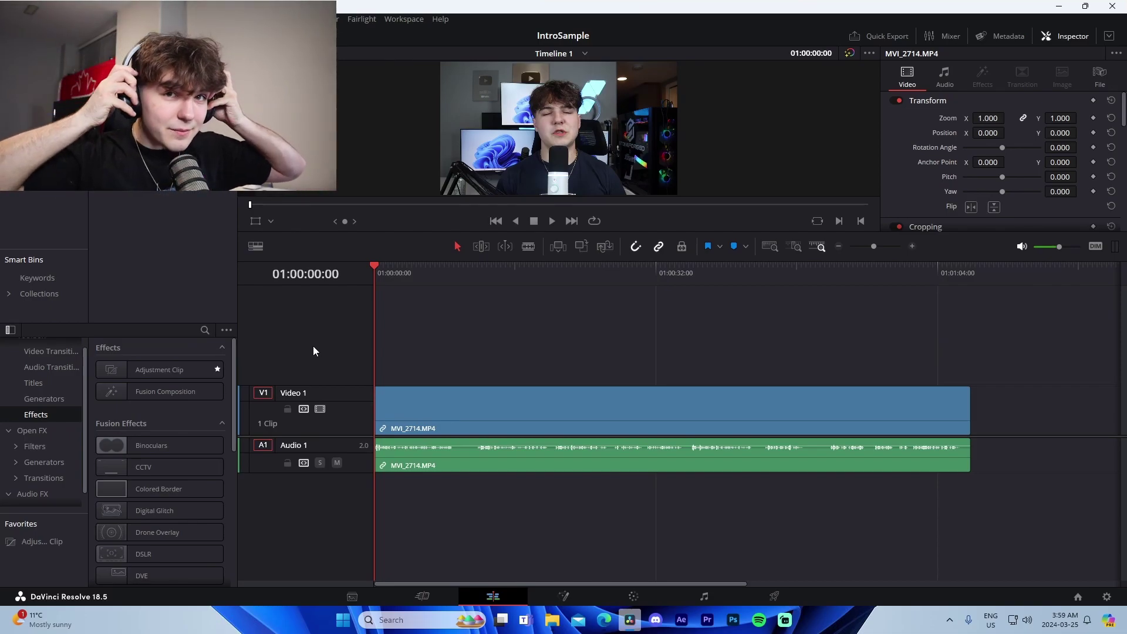
left_click(910, 246)
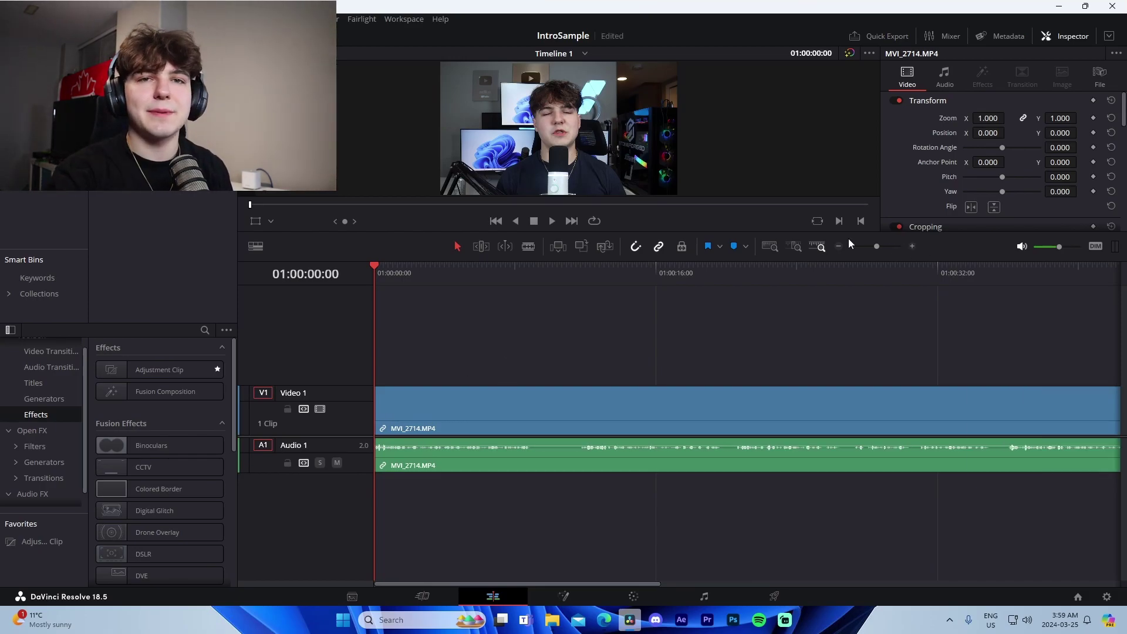
key("b")
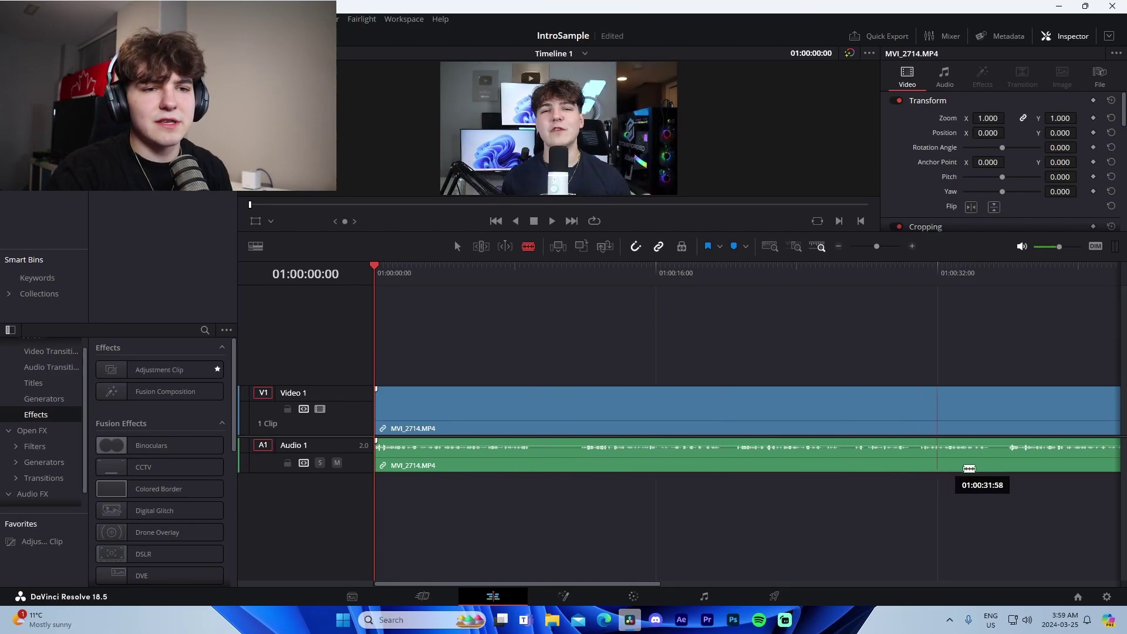
key("a")
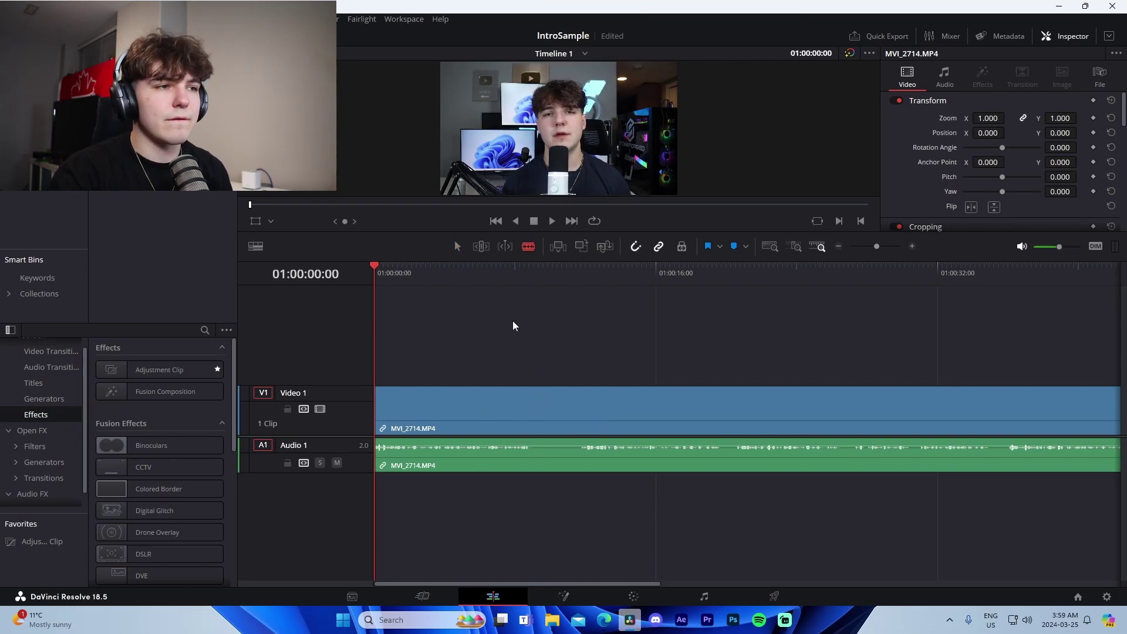
- Cut the clip near 8.7 and 11.6 seconds, delete the middle piece and close the gap
left_click(913, 246)
left_click(609, 281)
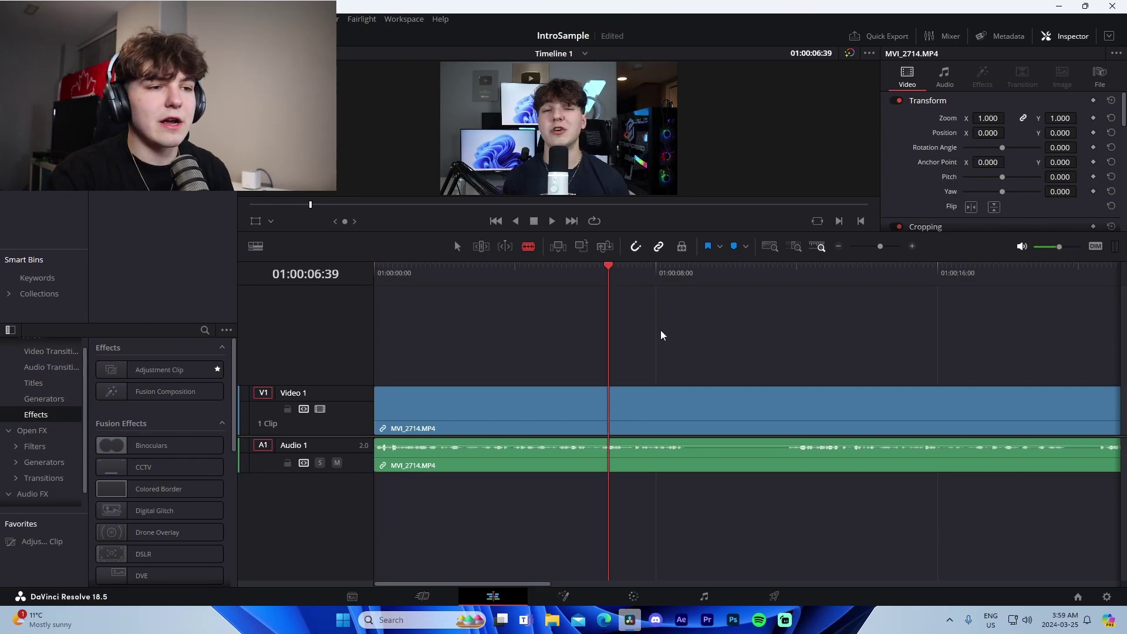
left_click(685, 405)
key("space")
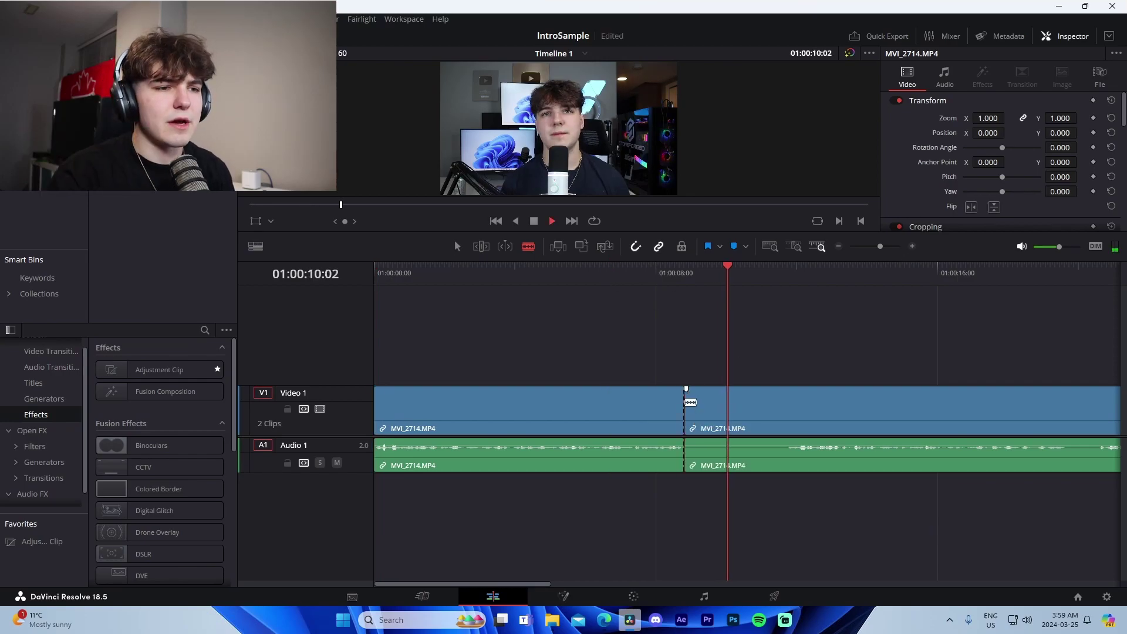
left_click(787, 408)
key("a")
left_click(597, 406)
key("BackSpace")
left_click(582, 405)
key("BackSpace")
key("ctrl+z")
key("ctrl+z")
key("BackSpace")
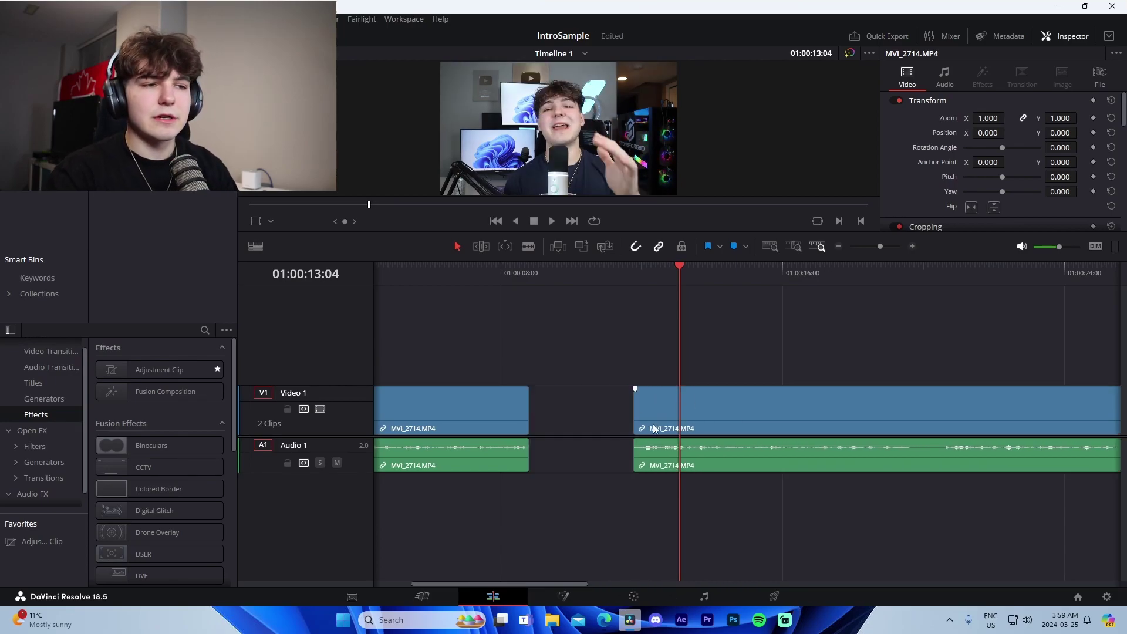
left_click_drag(706, 428, 601, 427)
- Split the second clip into two pieces and select the right-hand piece
key("ctrl+a")
key("Escape")
key("b")
left_click(766, 407)
key("a")
left_click(850, 417)
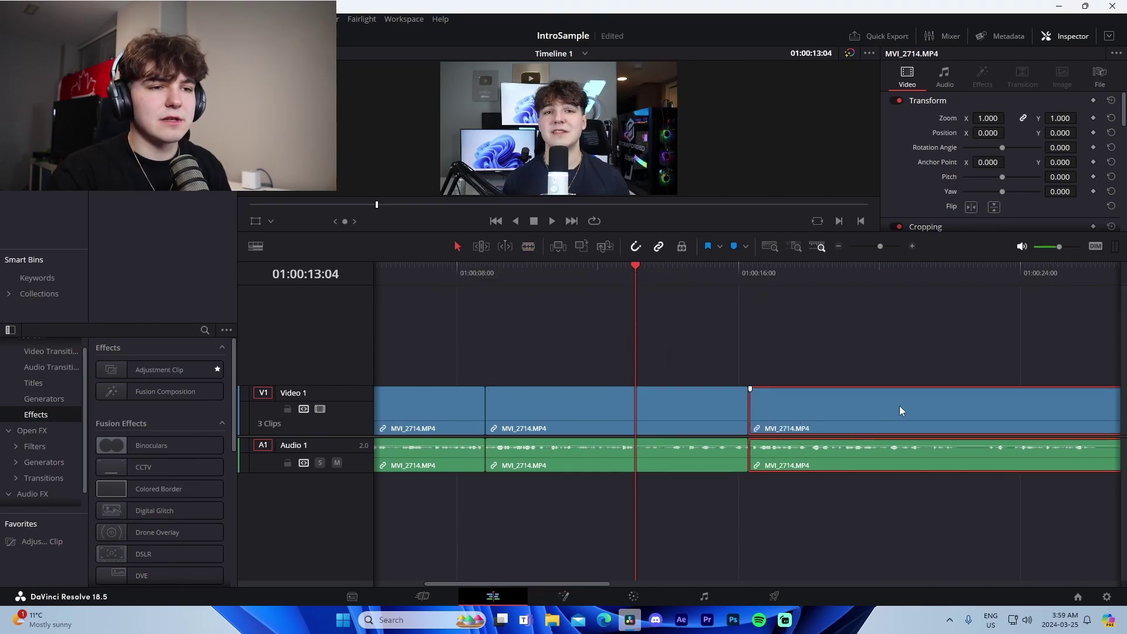
- Cut the last clip again near its end and delete the trailing piece
key("b")
scroll(869, 409, "right", 3)
left_click(857, 411)
scroll(723, 386, "right", 2)
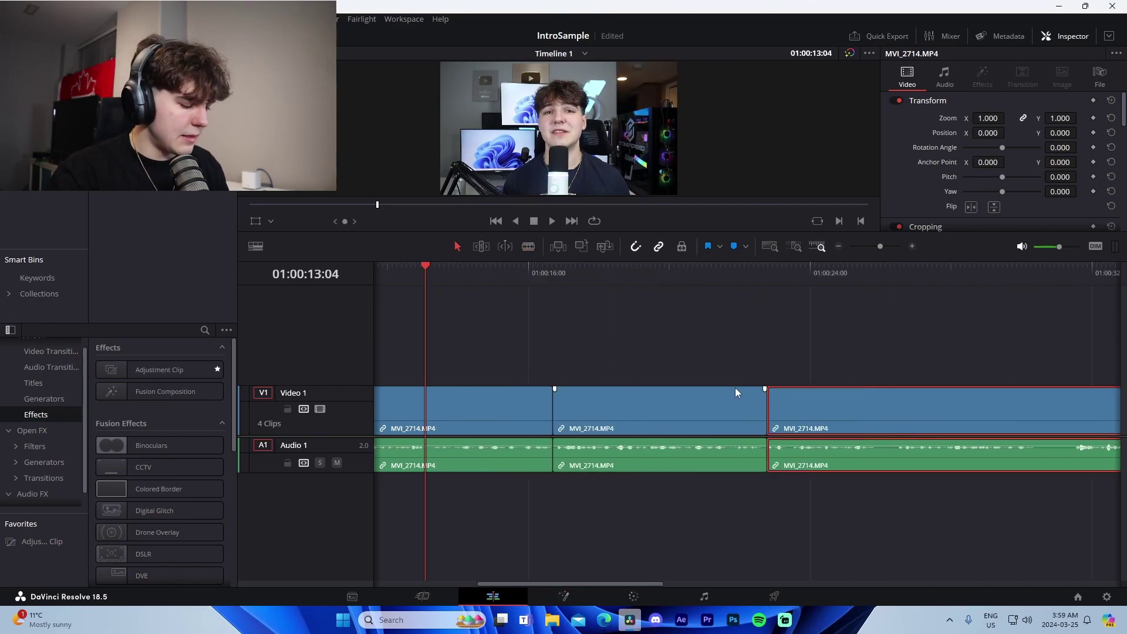
left_click(877, 411)
key("a")
left_click(928, 405)
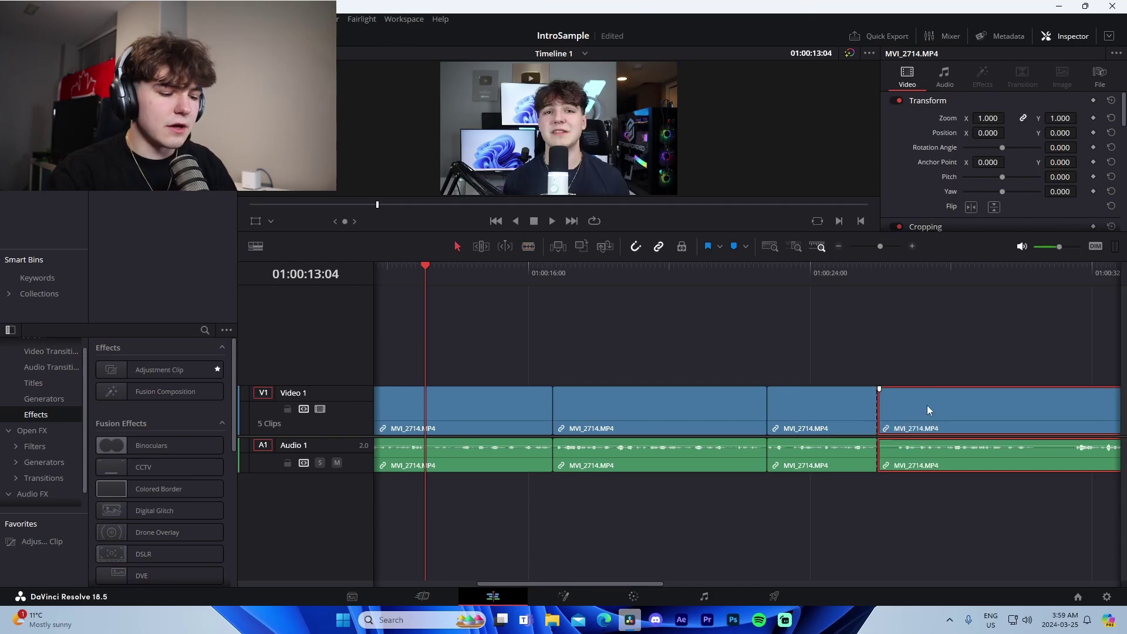
key("Delete")
left_click(840, 249)
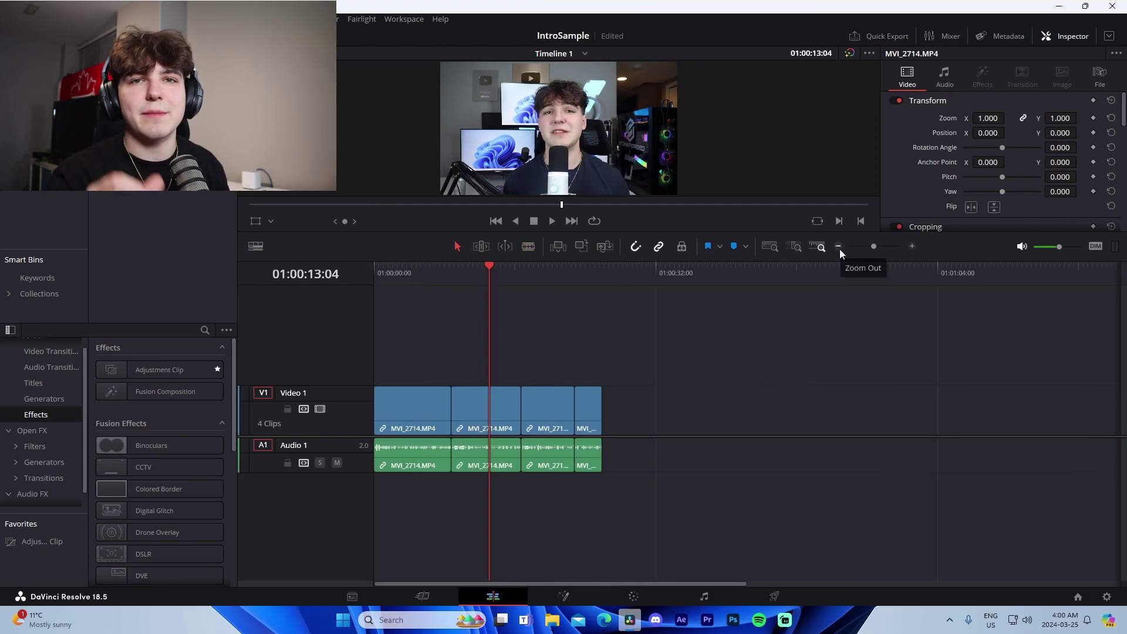
left_click(454, 281)
left_click(912, 246)
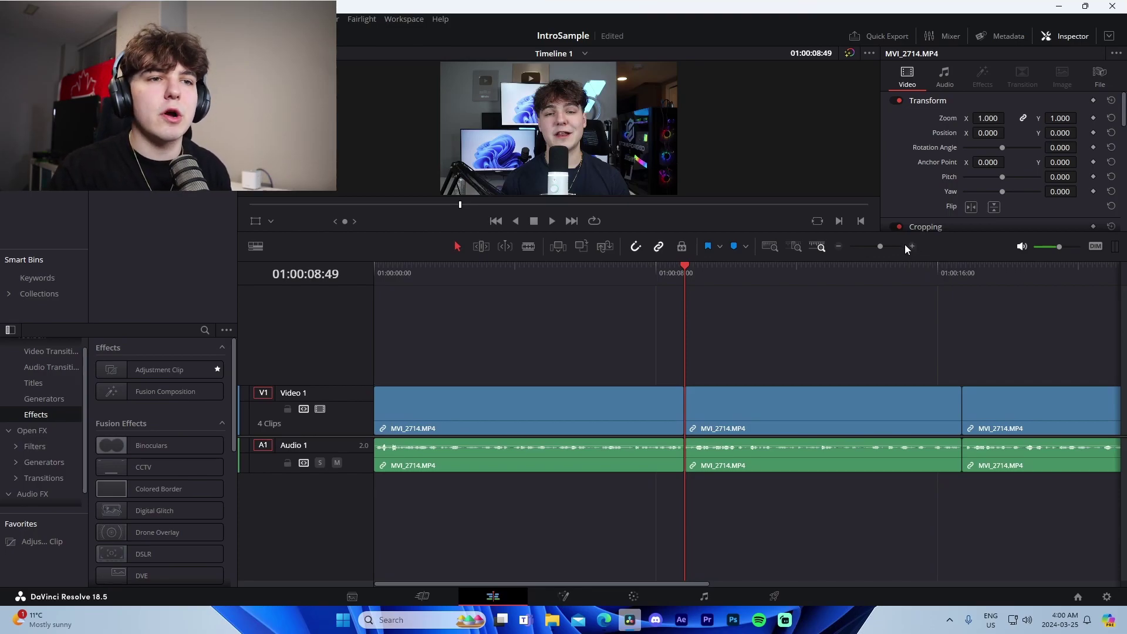
- Lift the clip after the 8-second cut onto a new Video 2 track and play back the edit
left_click(914, 246)
left_click(912, 246)
left_click_drag(794, 386, 799, 371)
left_click(506, 306)
key("space")
key("ctrl+minus")
scroll(1017, 361, "right", 2)
left_click_drag(926, 411, 900, 411)
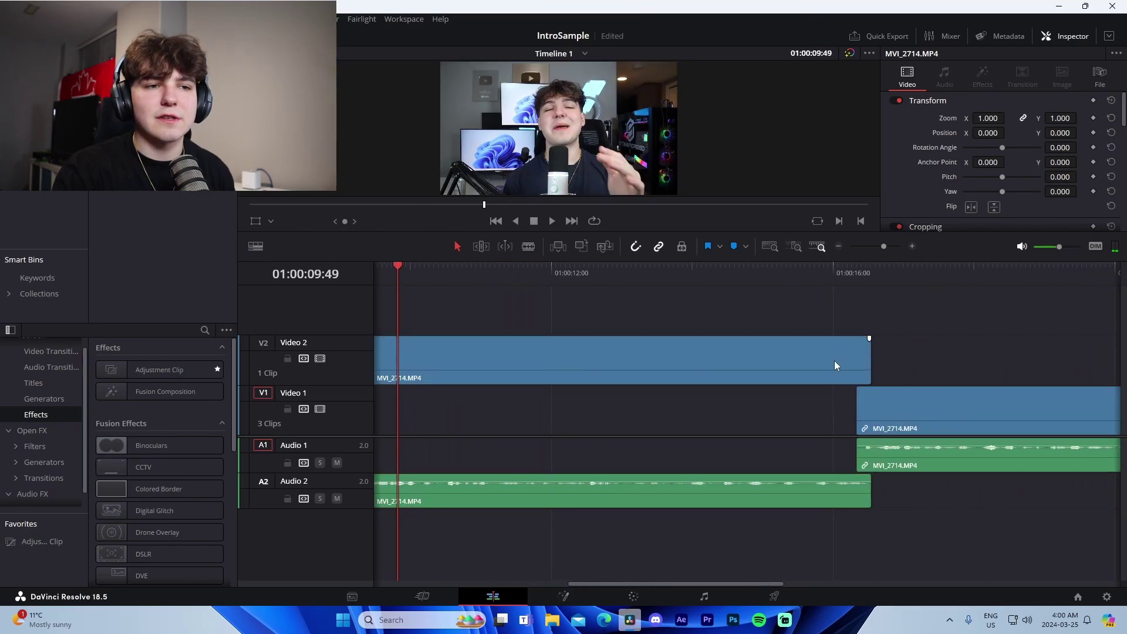
- Unlink the Video 2 clip's video from its Audio 2 sound
right_click(780, 377)
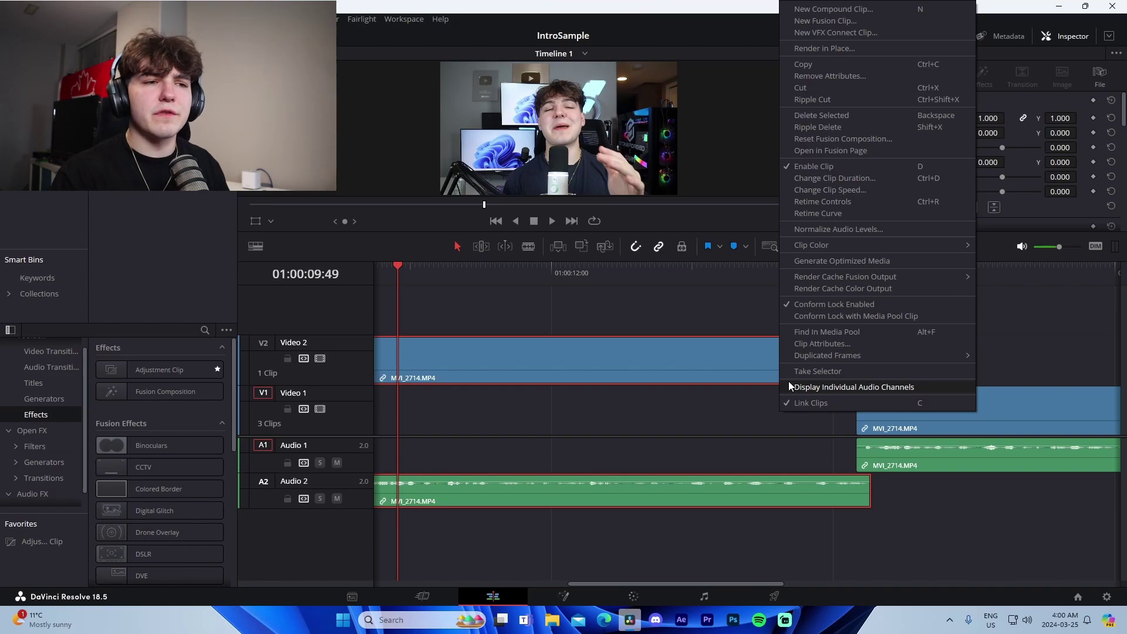
right_click(692, 370)
left_click(728, 403)
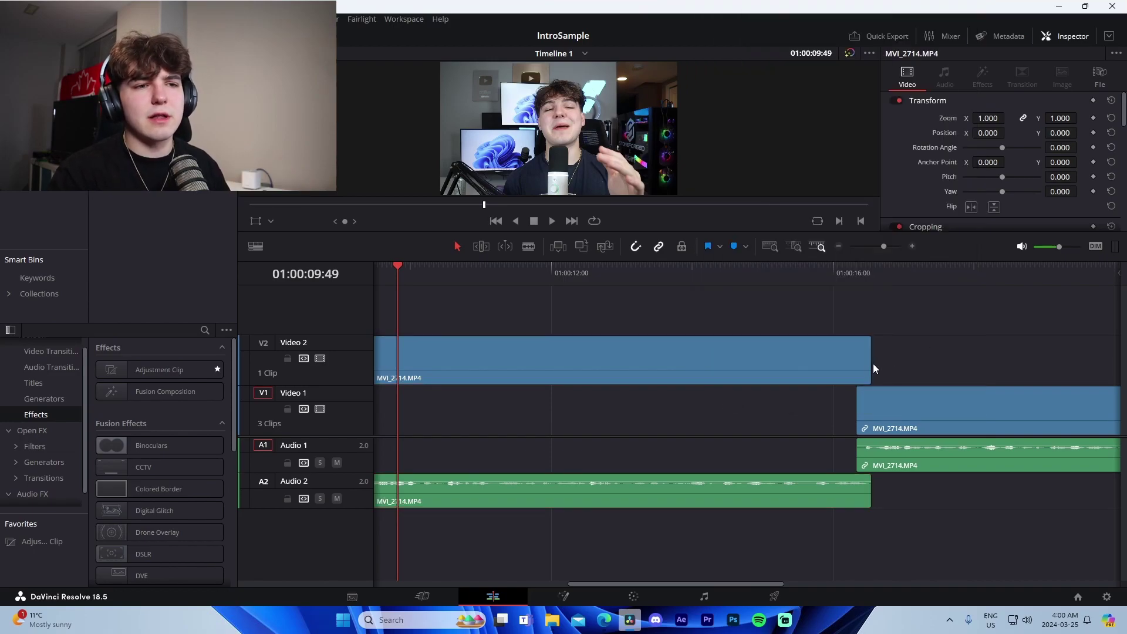
- Play the edit back from 01:00:16:20 to review it, then return to the timeline start
left_click(858, 274)
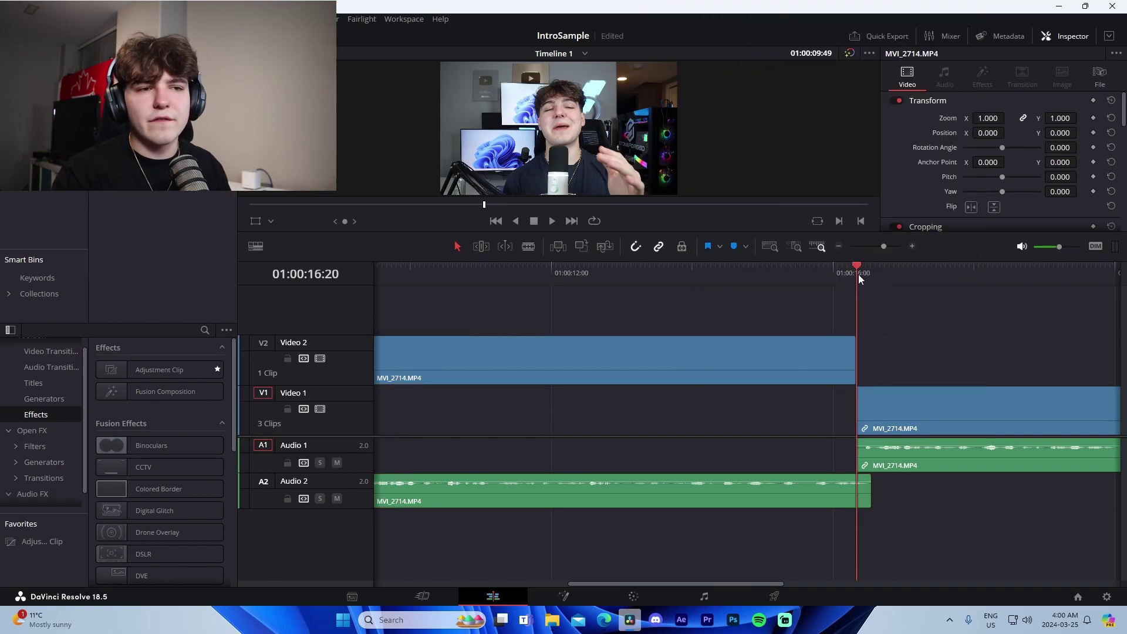
scroll(935, 308, "right", 2)
key("space")
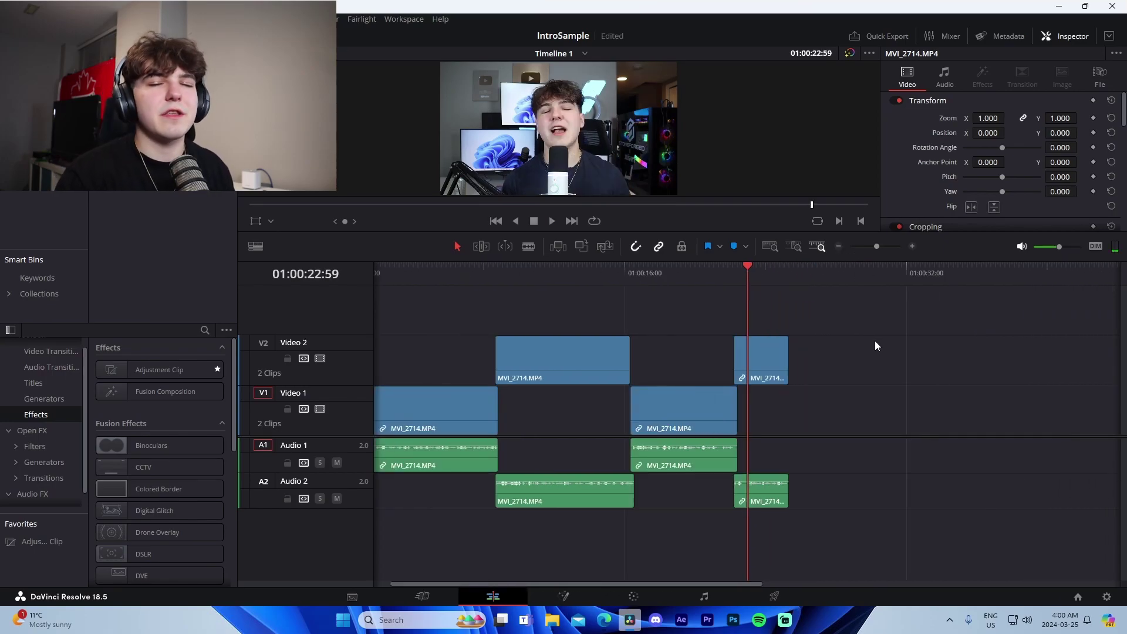
key("Home")
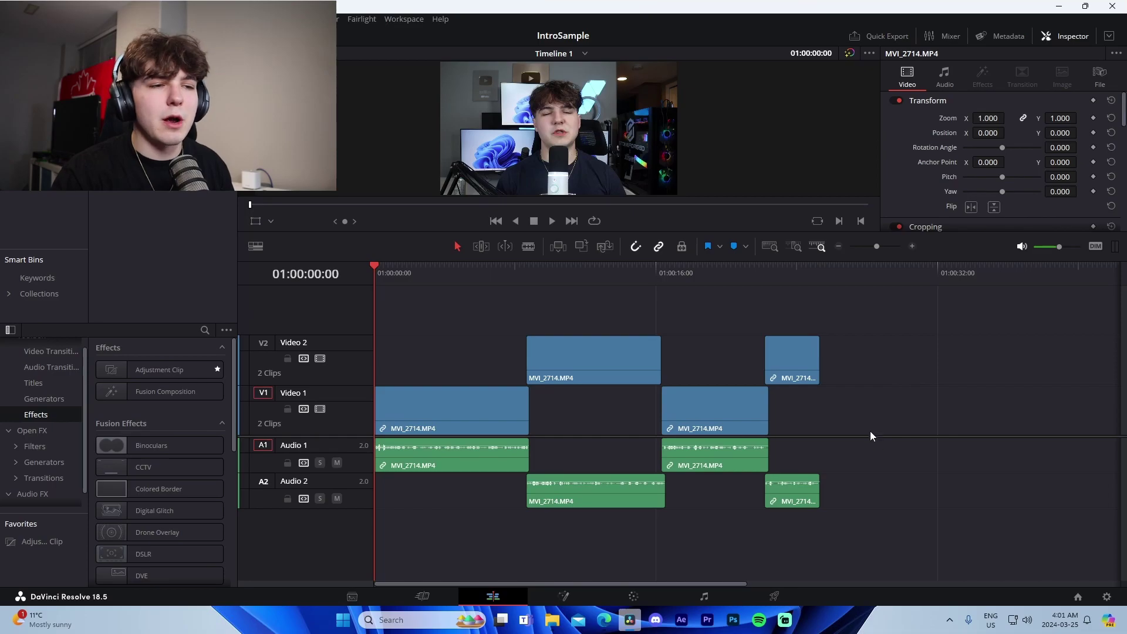
- Select all the talking-head clips and create Compound Clip 1 from them
left_click_drag(975, 513, 429, 318)
left_click_drag(859, 475, 383, 314)
right_click(593, 358)
left_click(627, 369)
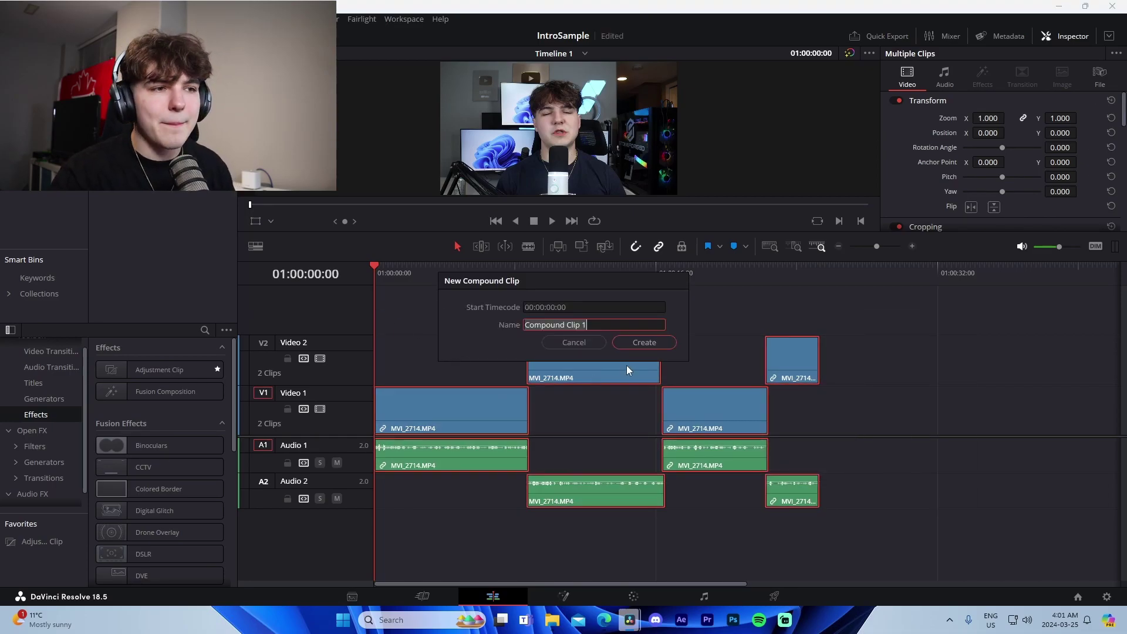
left_click(556, 343)
right_click(585, 362)
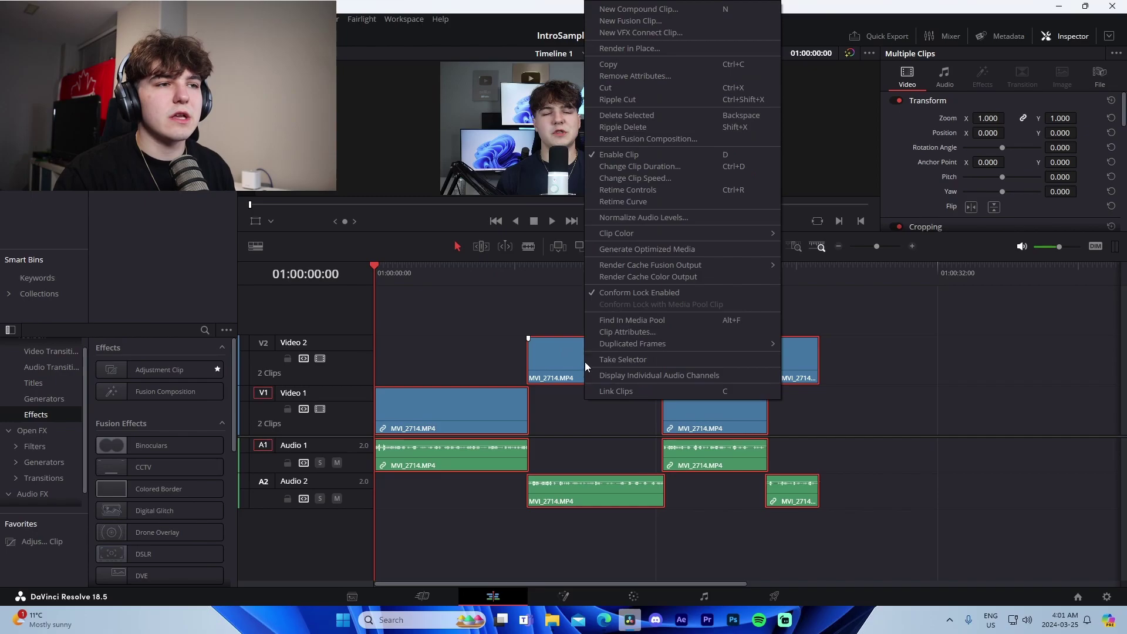
left_click(646, 12)
left_click(644, 346)
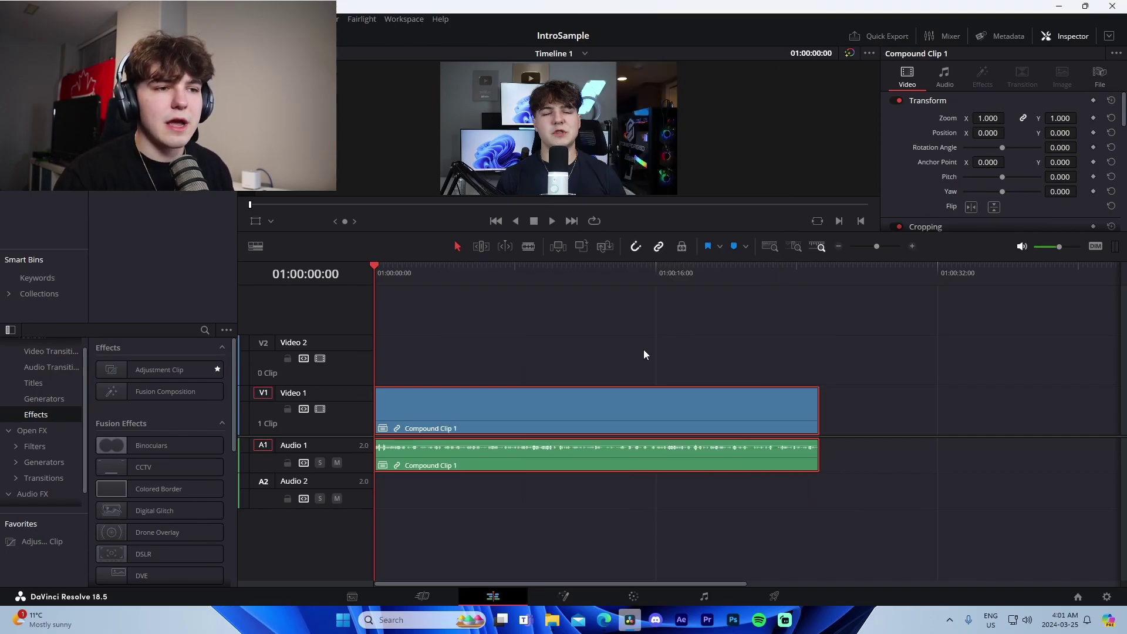
- Play Compound Clip 1 from about 5 seconds to around 18 seconds to review it
left_click(570, 360)
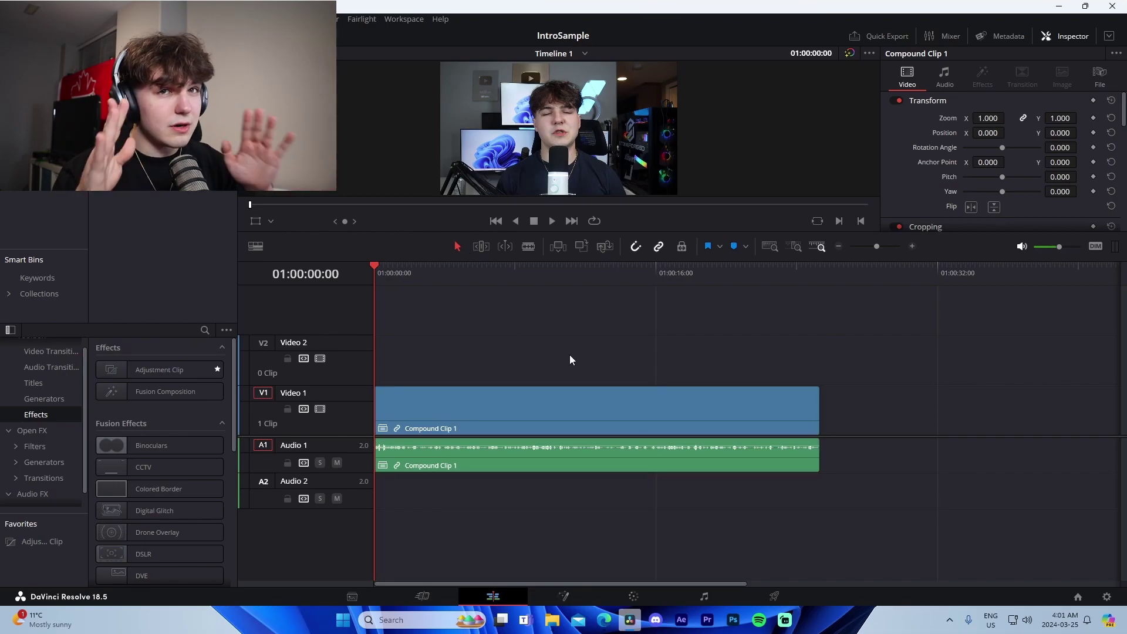
left_click(563, 270)
key("space")
scroll(535, 291, "right", 5)
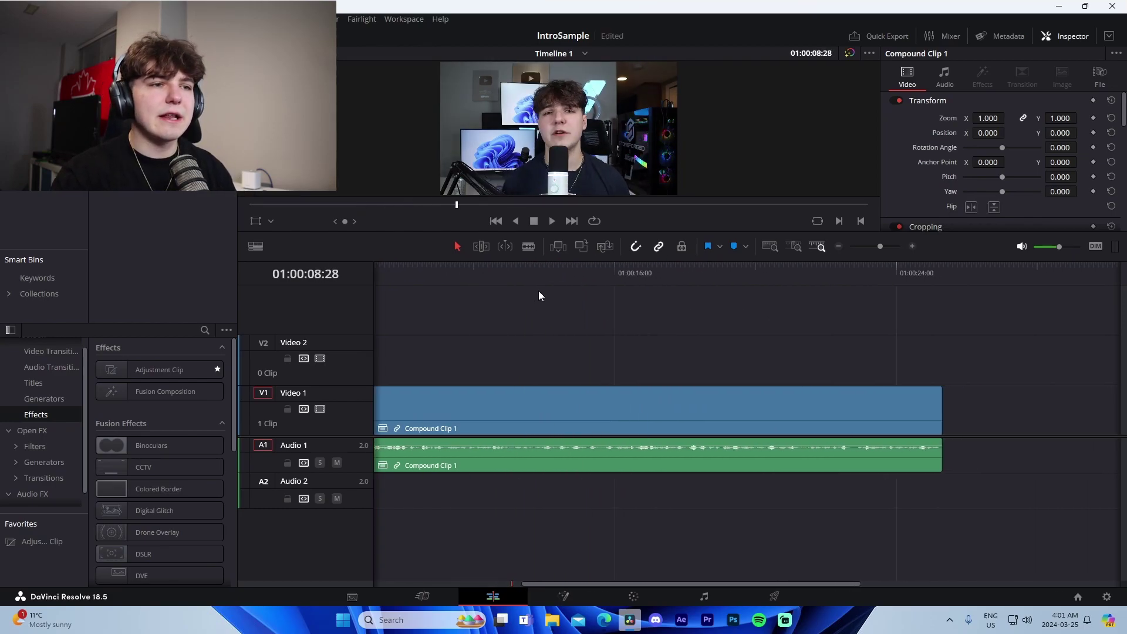
left_click_drag(680, 234, 680, 248)
left_click(684, 290)
left_click_drag(687, 302, 657, 302)
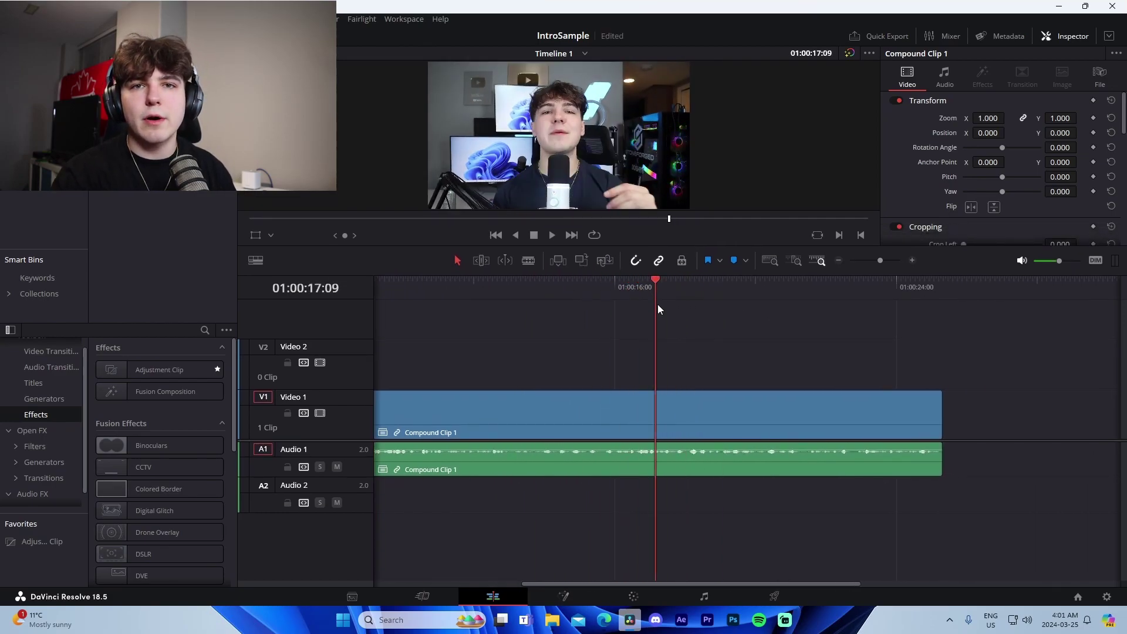
scroll(708, 329, "left", 1)
scroll(781, 289, "down", 2)
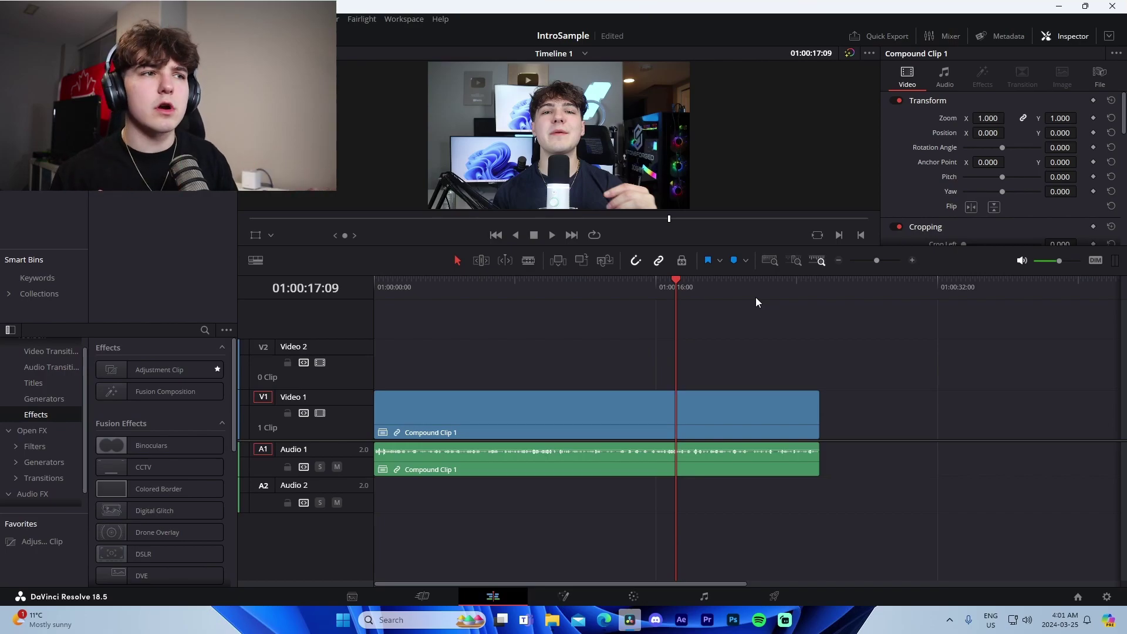
- Add markers near the clip's start and at 01:00:05:56
mouse_move(440, 288)
left_mouse_down()
mouse_move(429, 287)
mouse_move(443, 287)
left_mouse_up()
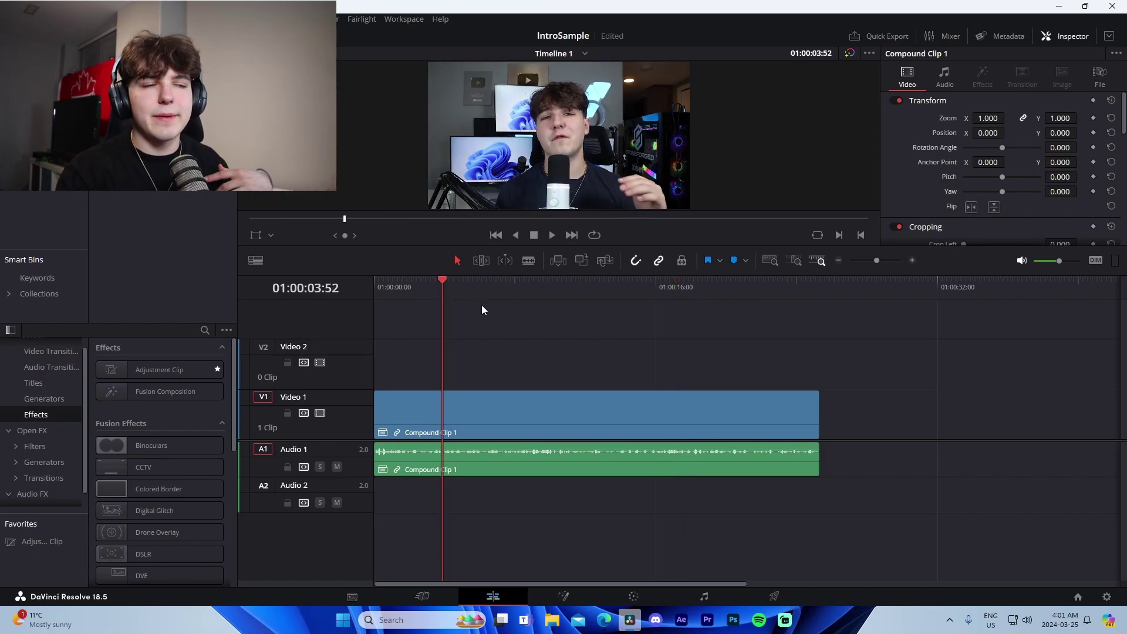
key("m")
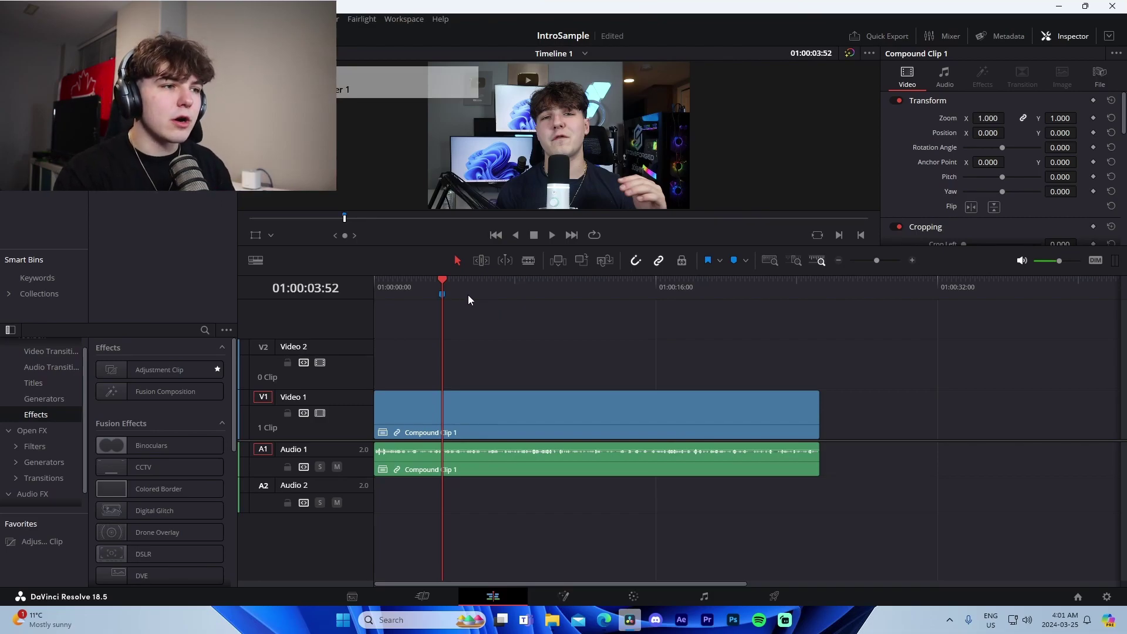
left_click(478, 291)
key("m")
mouse_move(478, 288)
left_mouse_down()
mouse_move(445, 281)
mouse_move(457, 284)
left_mouse_up()
left_click(479, 288)
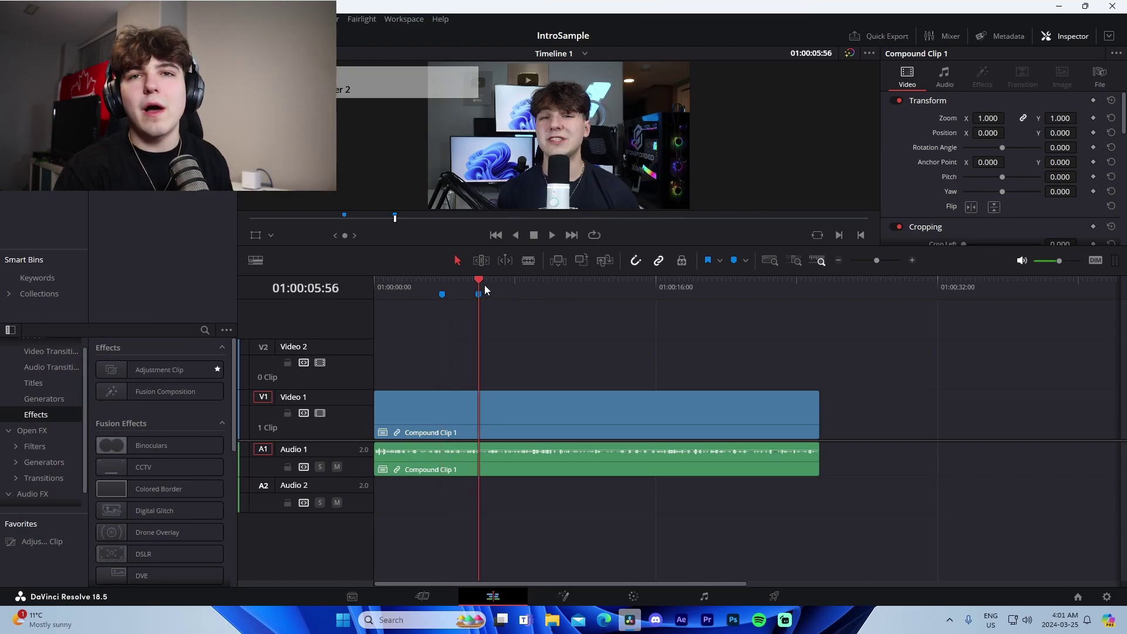
- Add markers at 01:00:15:22 and 01:00:17:42, then bring File Explorer forward
left_click_drag(485, 284, 686, 286)
key("m")
key("m")
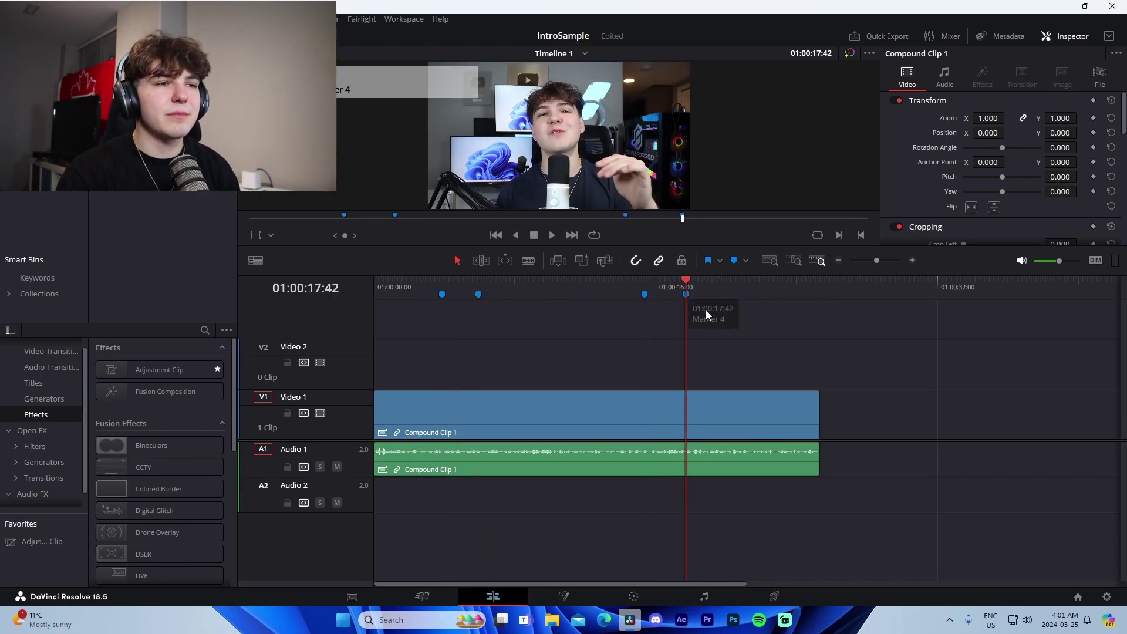
key("shift+Up")
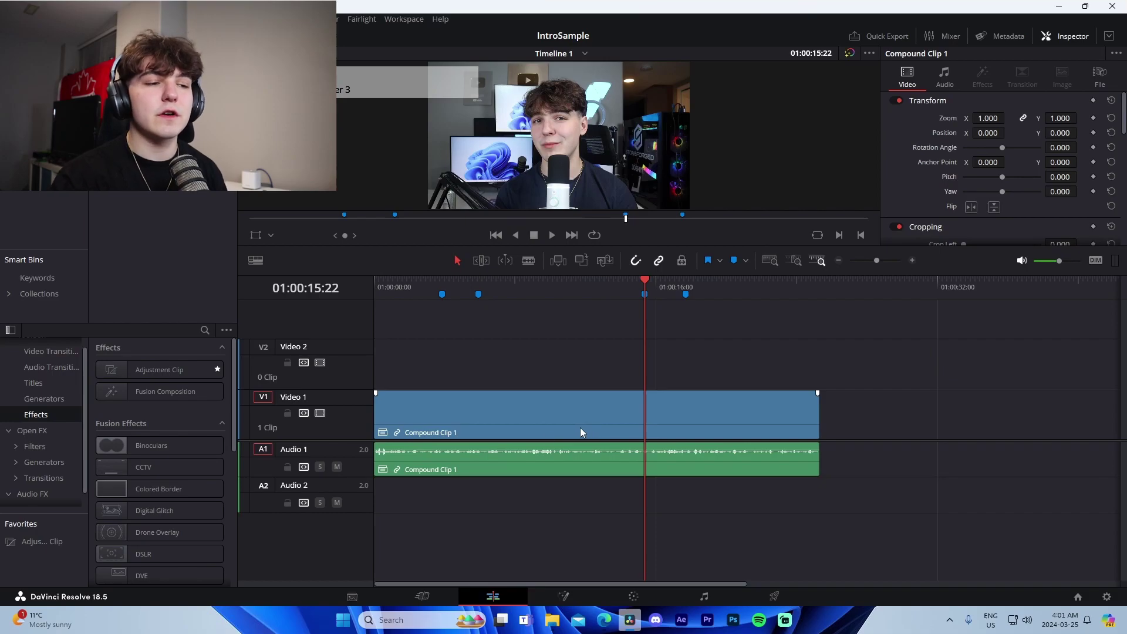
left_click(552, 620)
scroll(329, 338, "down", 5)
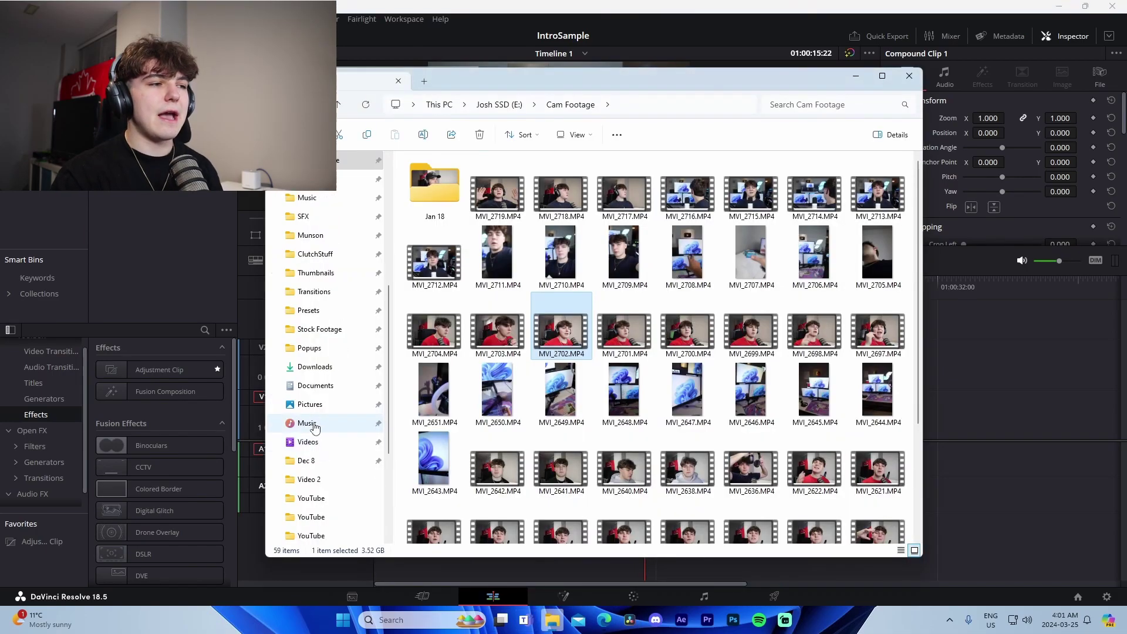
- Search Stock Footage for 'editin' and place editing2.mp4 on Video 2 at the first marker, typing 'streamer' as the next search
left_click(328, 335)
left_click(835, 101)
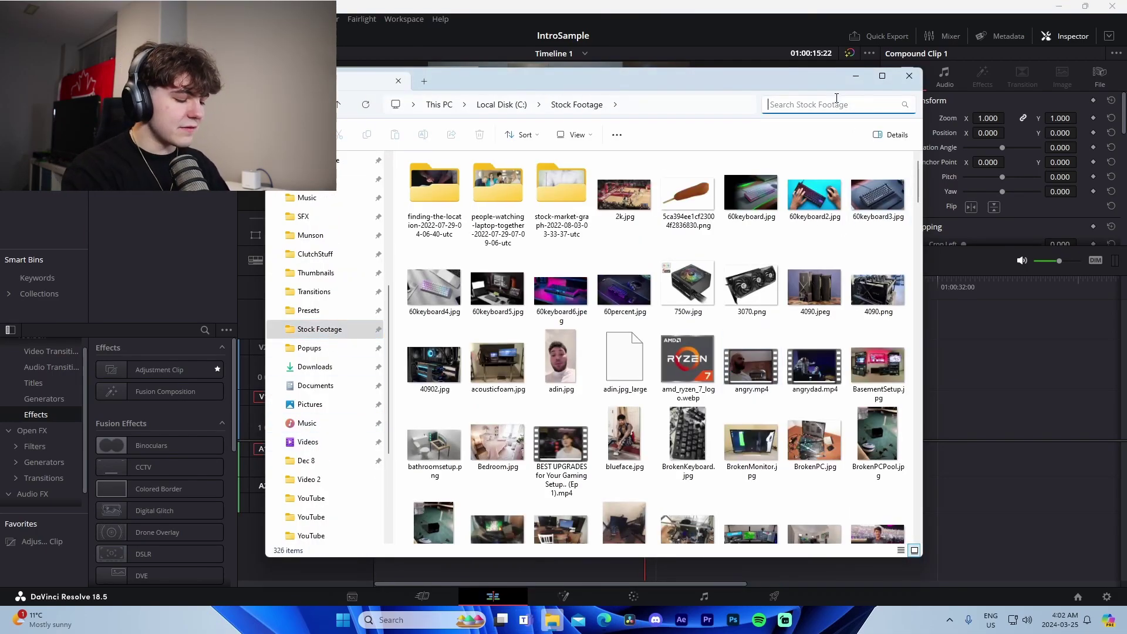
type("editin")
key("Return")
left_click_drag(564, 196, 200, 241)
type("streamer")
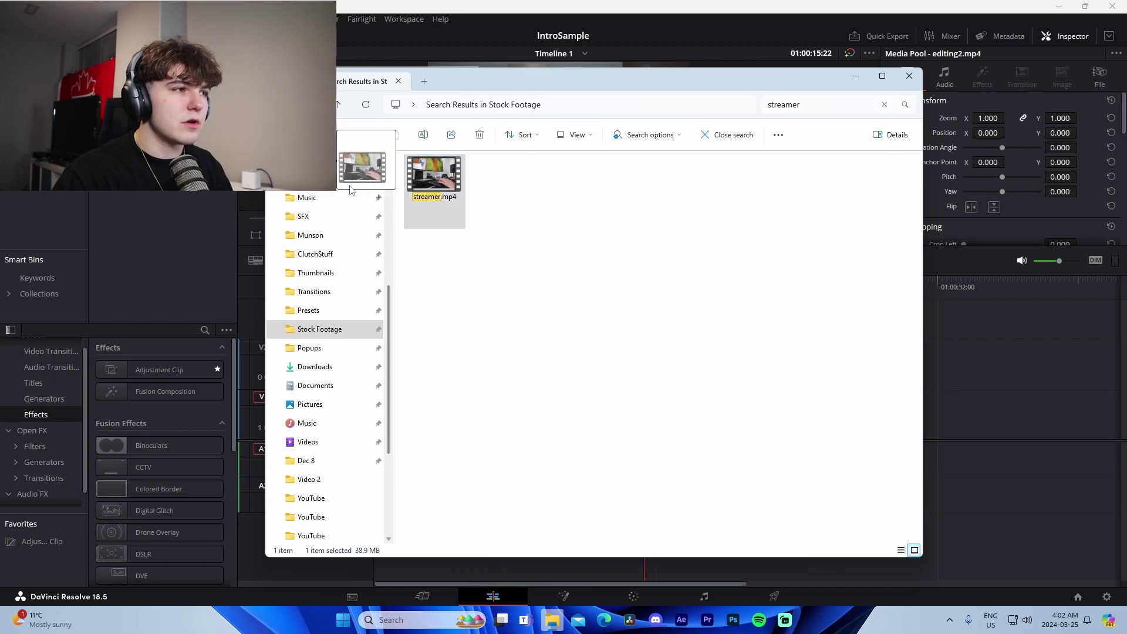
key("alt+Tab")
left_click_drag(194, 170, 508, 369)
- Cut the B-roll clip at the second marker, remove the leftover, and delete its unlinked audio
key("b")
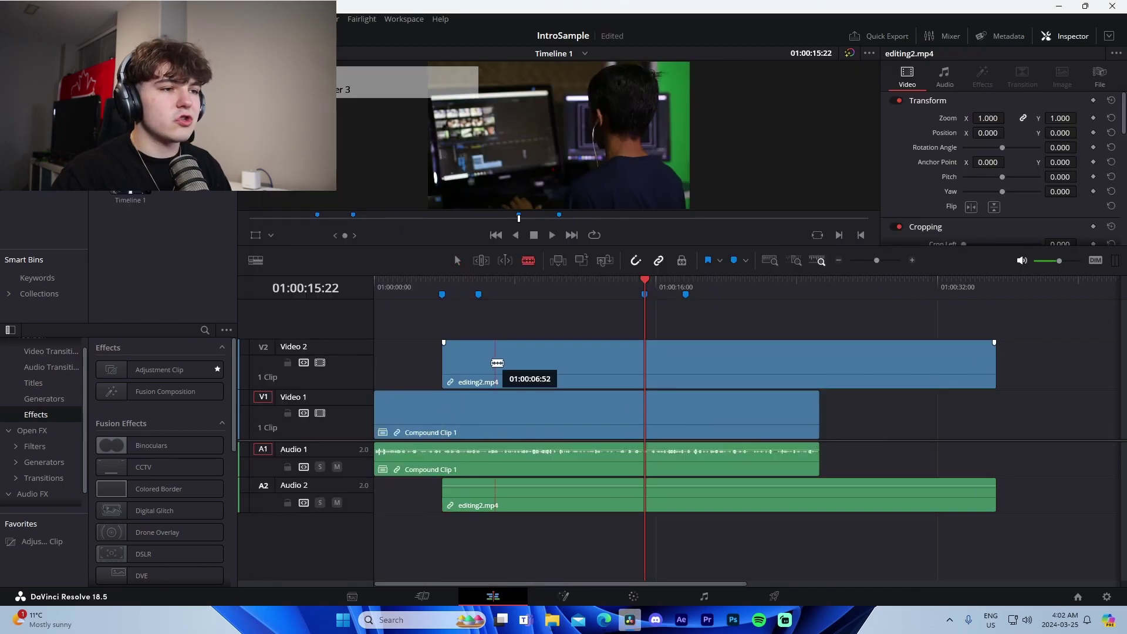
left_click(478, 364)
key("a")
left_click(547, 355)
key("Delete")
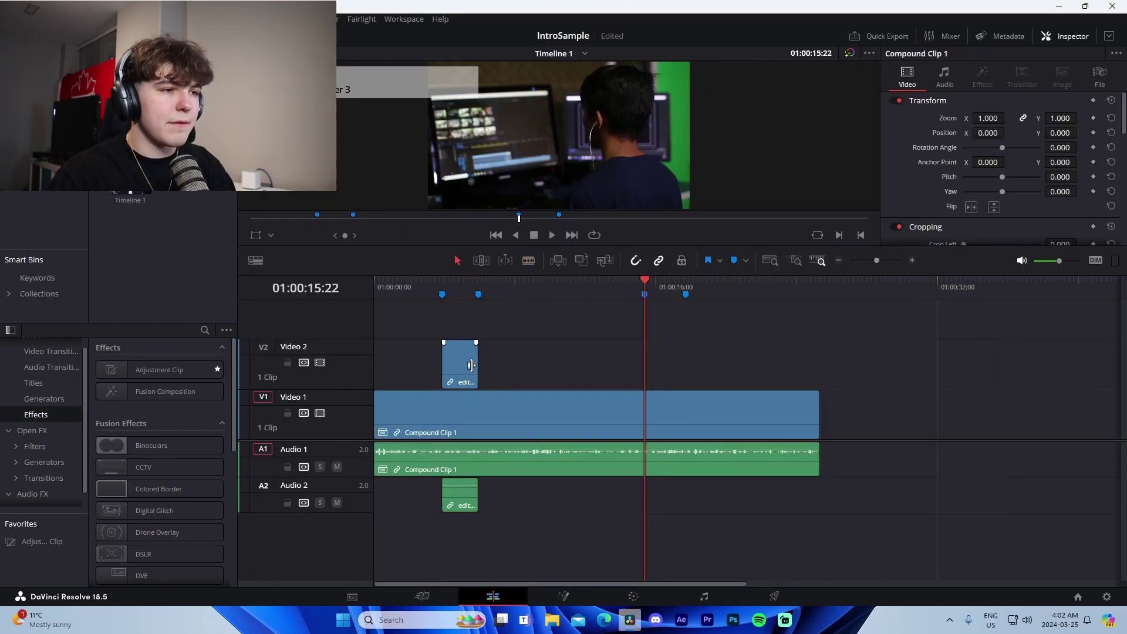
right_click(466, 366)
left_click(505, 610)
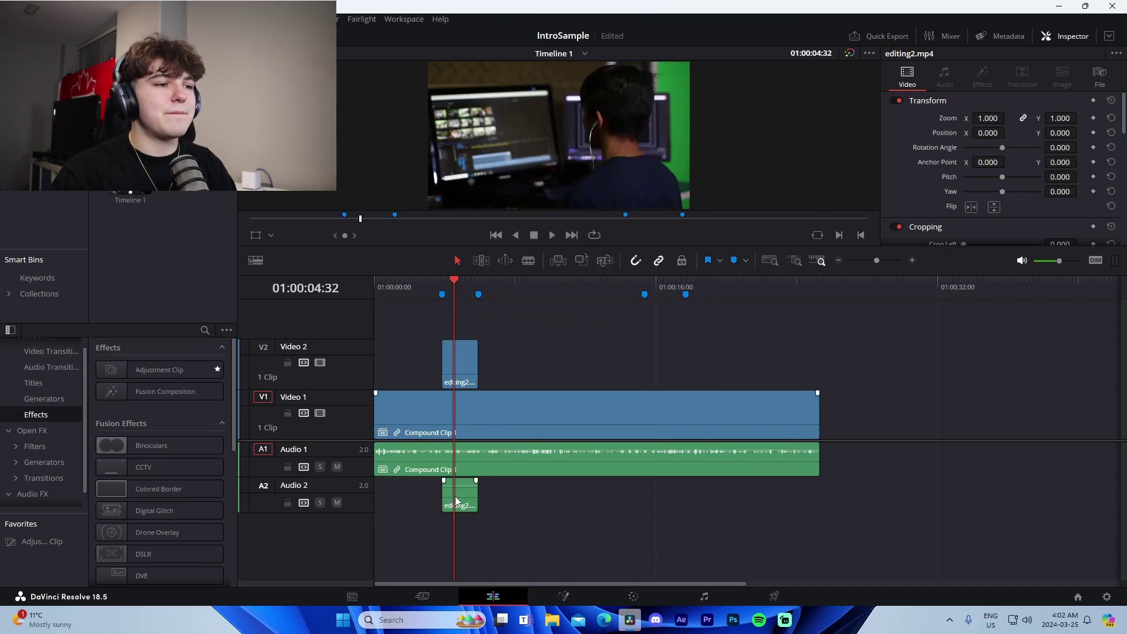
left_click(454, 495)
key("Delete")
- Insert streamer.mp4 at the third marker, removing the long streamer clip and its Audio 2 track
left_click_drag(194, 170, 688, 364)
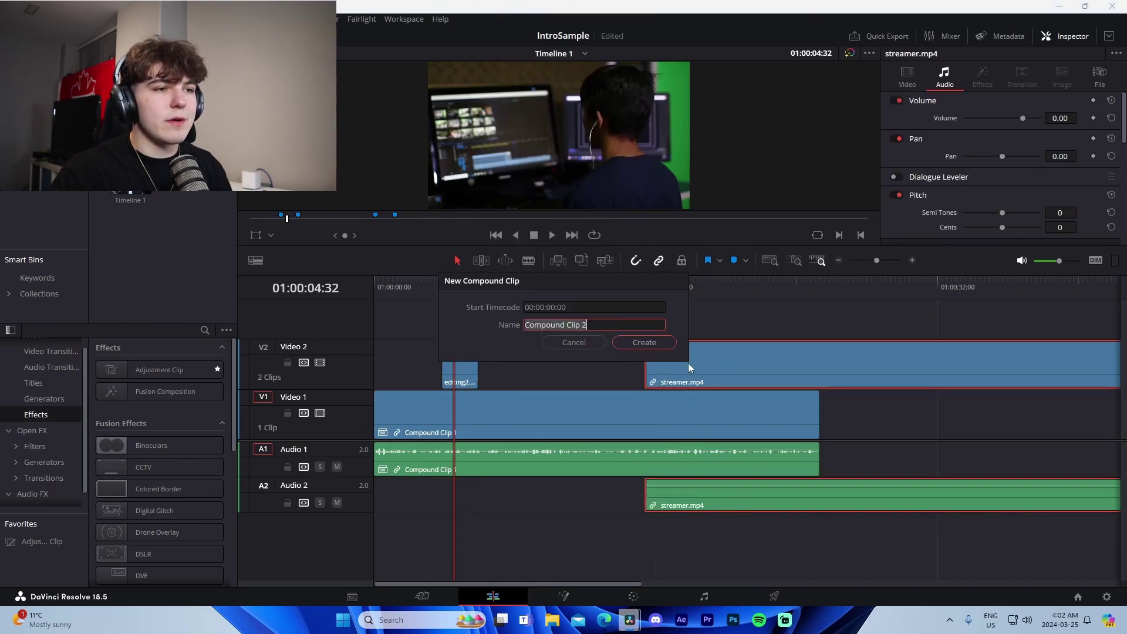
left_click(672, 355)
left_click(704, 372)
key("Delete")
left_click(659, 287)
left_click(666, 496)
right_click(666, 421)
key("Escape")
key("Delete")
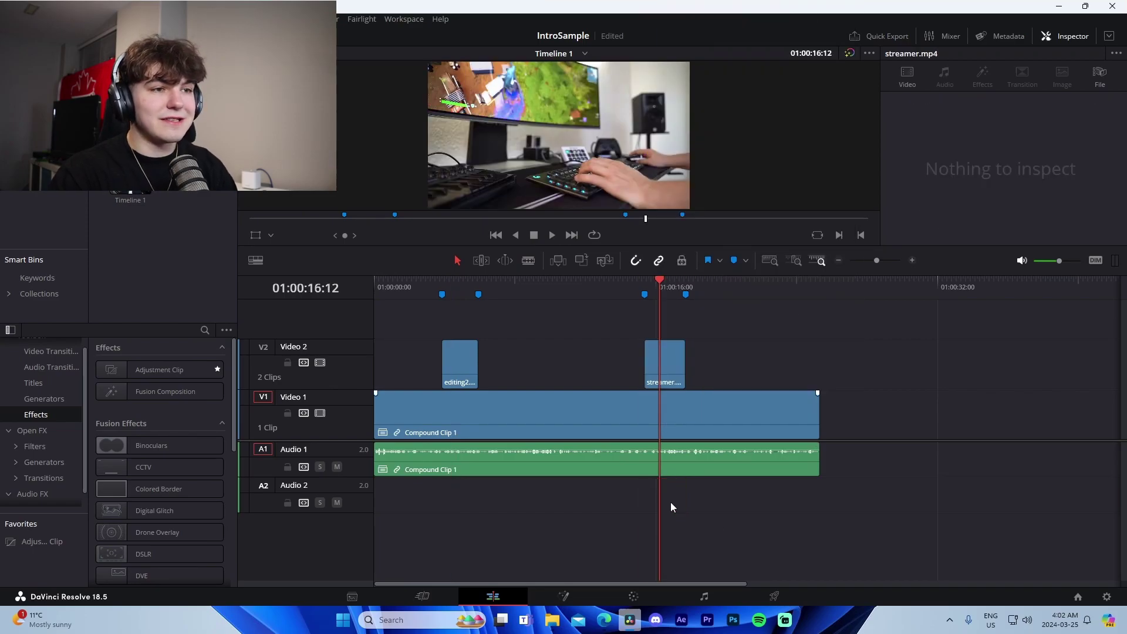
- Play back the timeline around 01:00:15 and check Compound Clip 1 on V1
left_click(420, 291)
key("space")
left_click(912, 260)
left_click(909, 292)
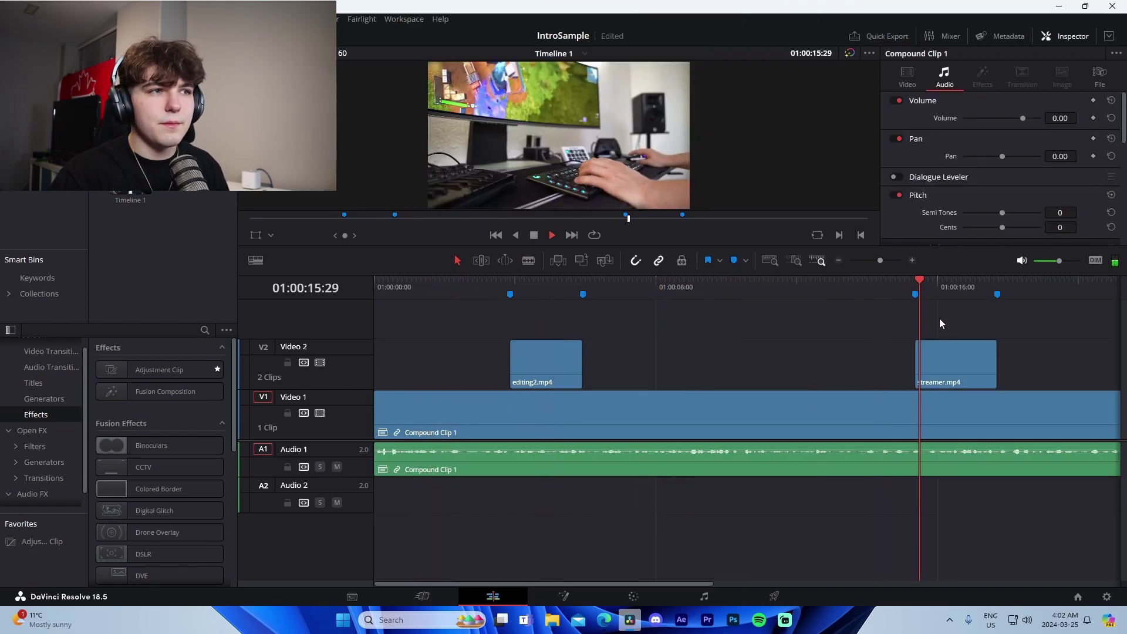
scroll(939, 320, "right", 3)
key("space")
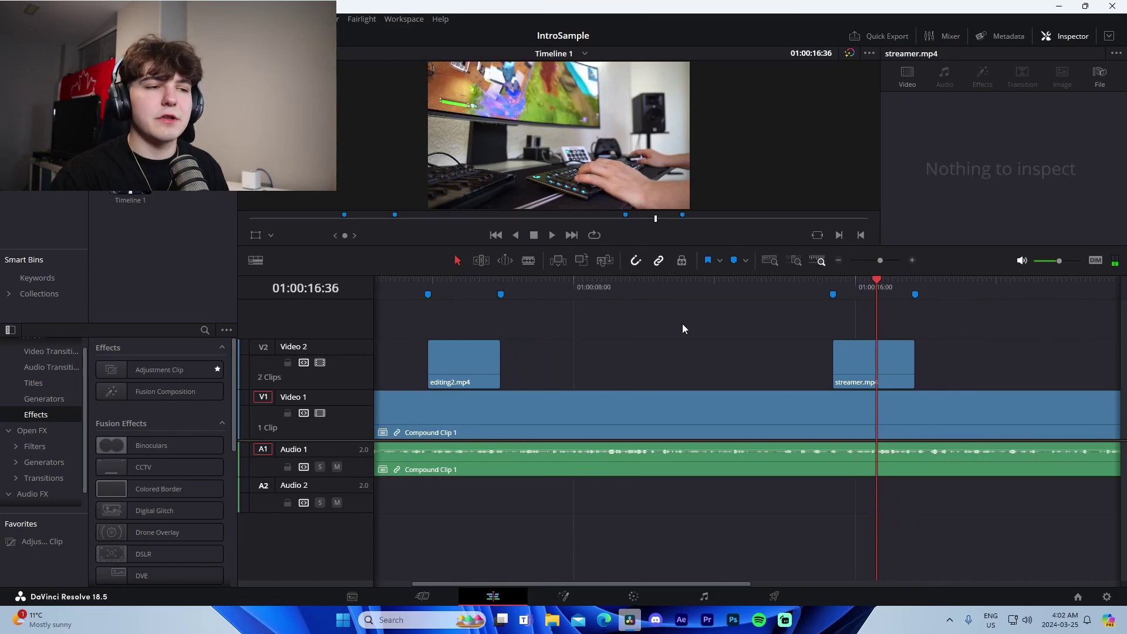
scroll(699, 323, "left", 3)
left_click(550, 424)
right_click(551, 424)
left_click(586, 510)
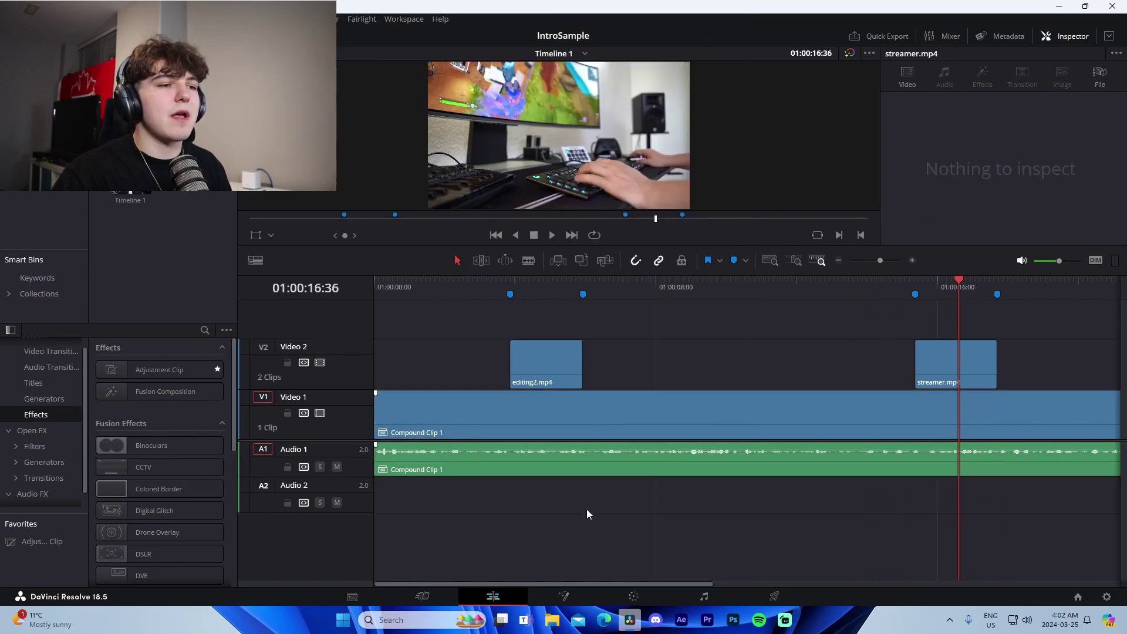
- Split the talking-head clip at editing2.mp4's edges and move editing2.mp4 and streamer.mp4 onto V1
key("b")
left_click(509, 418)
left_click(583, 420)
key("a")
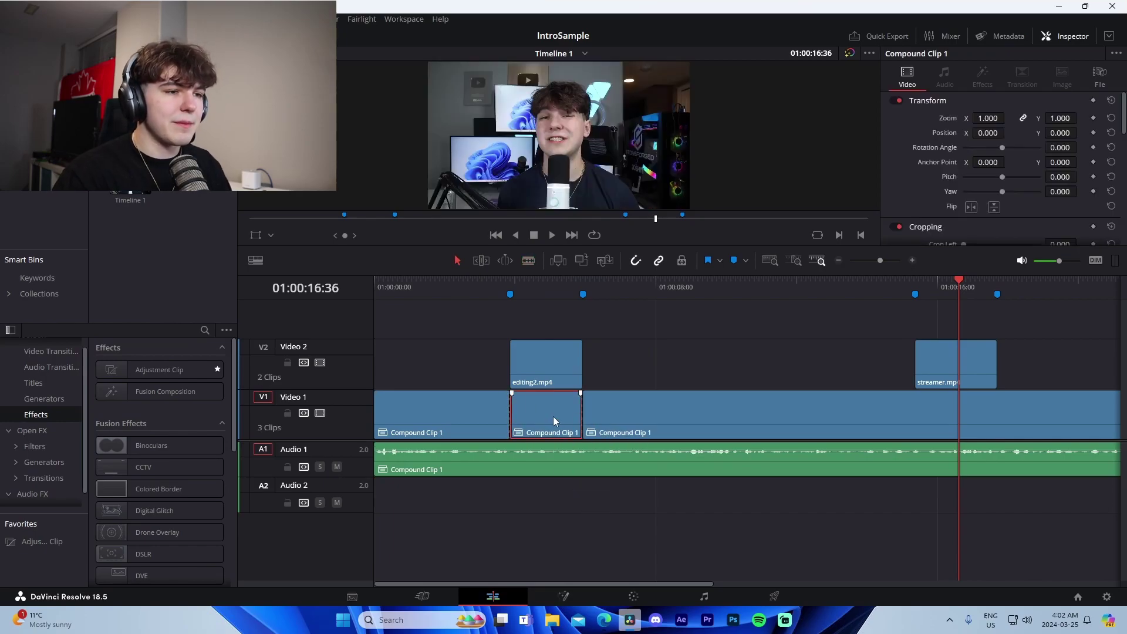
left_click_drag(554, 364, 555, 411)
scroll(688, 397, "right", 3)
left_click_drag(868, 367, 857, 414)
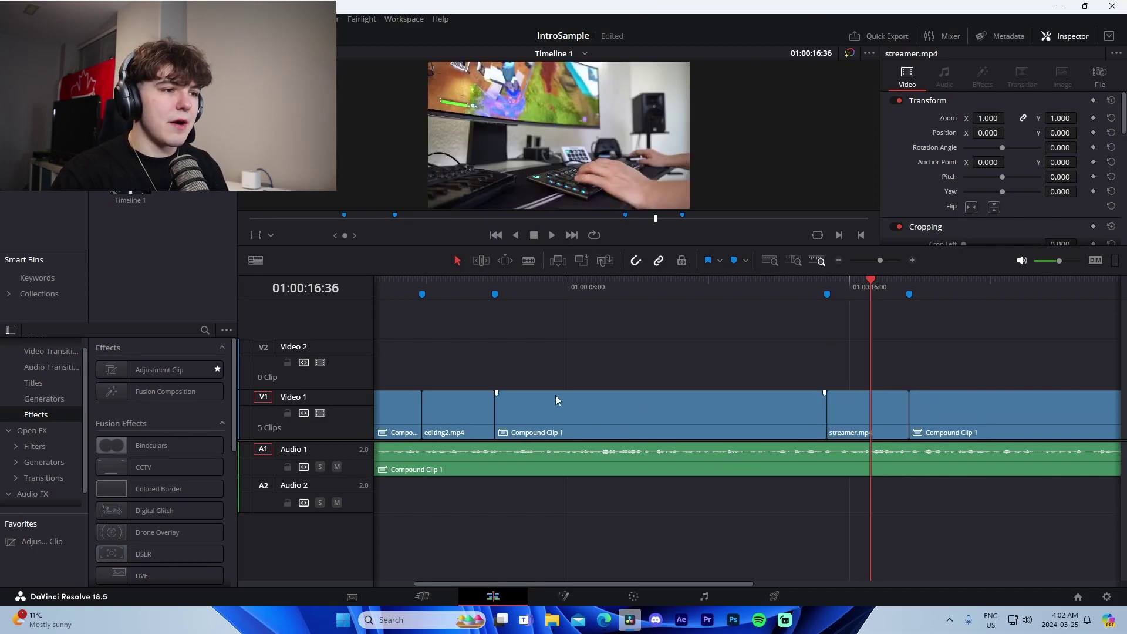
scroll(557, 397, "left", 3)
- Add a 0.3-second Cross Dissolve before editing2.mp4 and an Additive Dissolve after it
left_click(51, 351)
left_click_drag(144, 407, 529, 408)
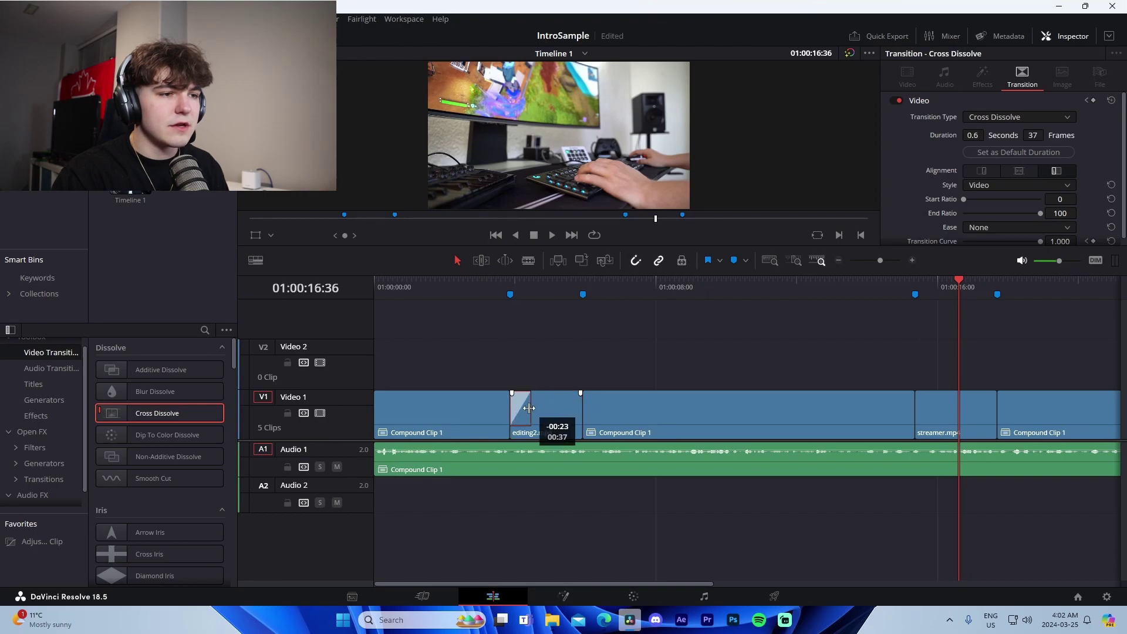
left_click(491, 287)
left_click(544, 287)
left_click_drag(158, 370, 584, 409)
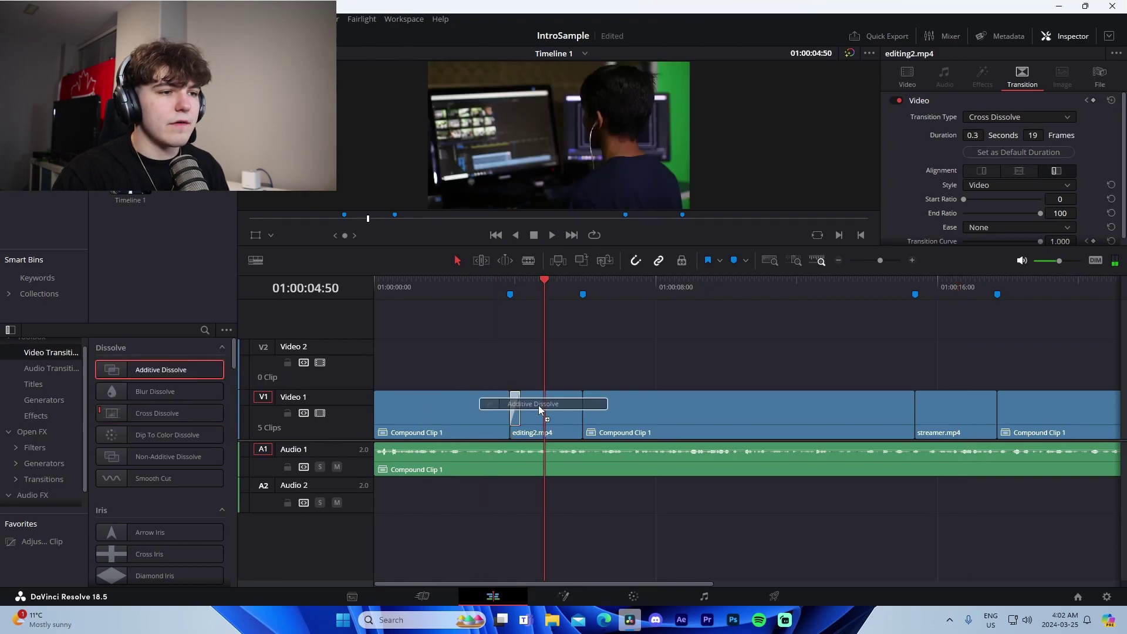
- Place a Pan Left transition before streamer.mp4 and a Rotate transition after it
left_click(558, 312)
key("space")
key("space")
scroll(177, 524, "down", 15)
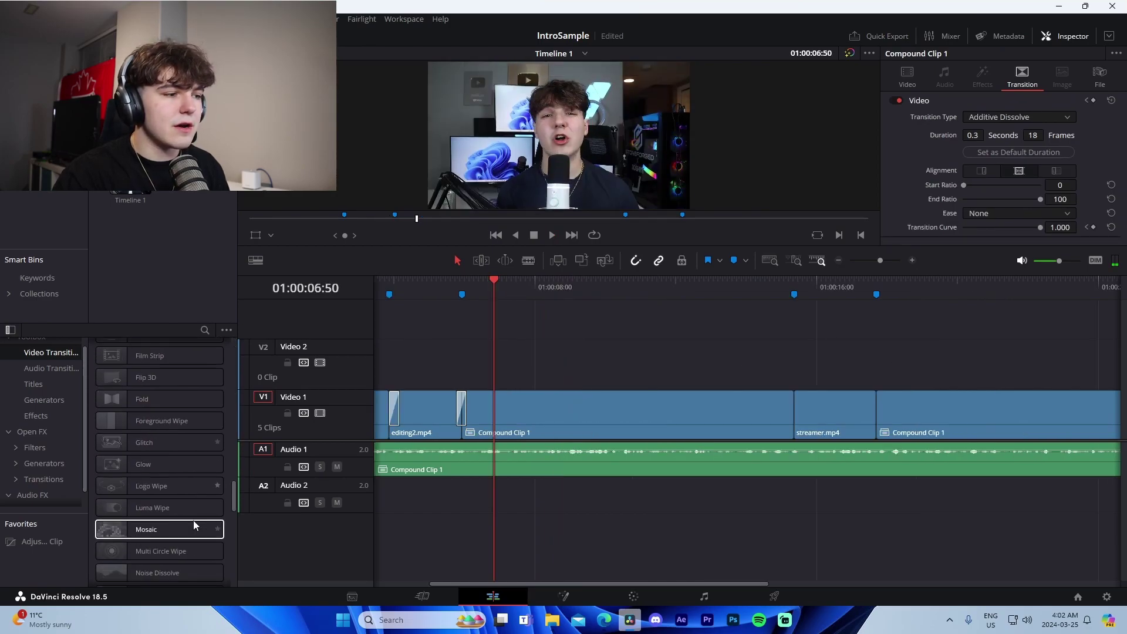
scroll(192, 523, "down", 5)
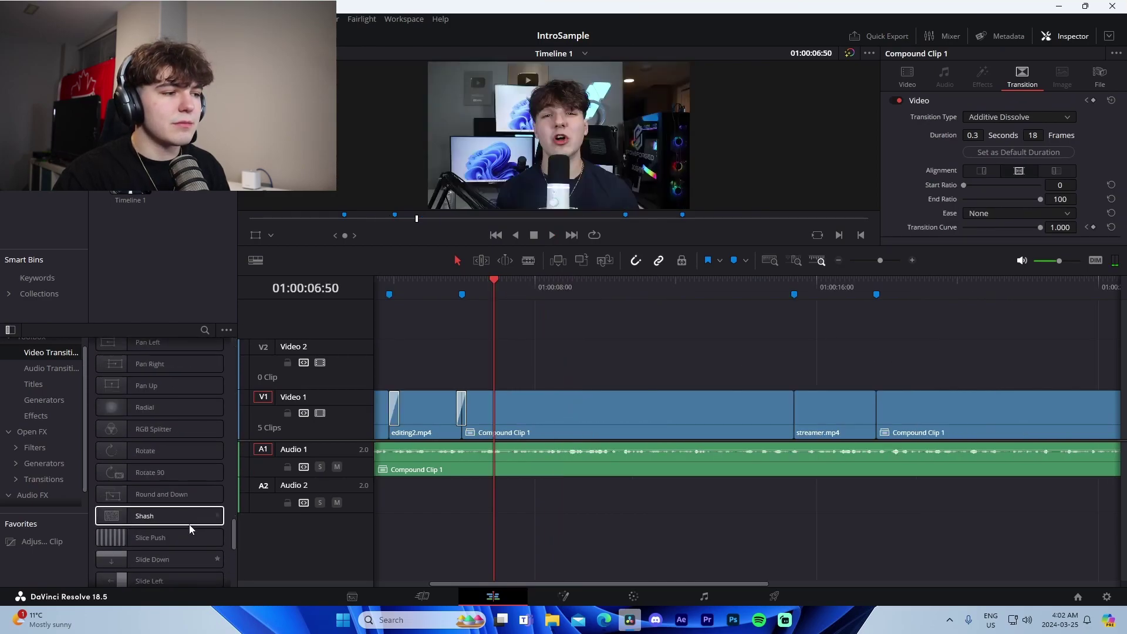
left_click_drag(144, 379, 816, 418)
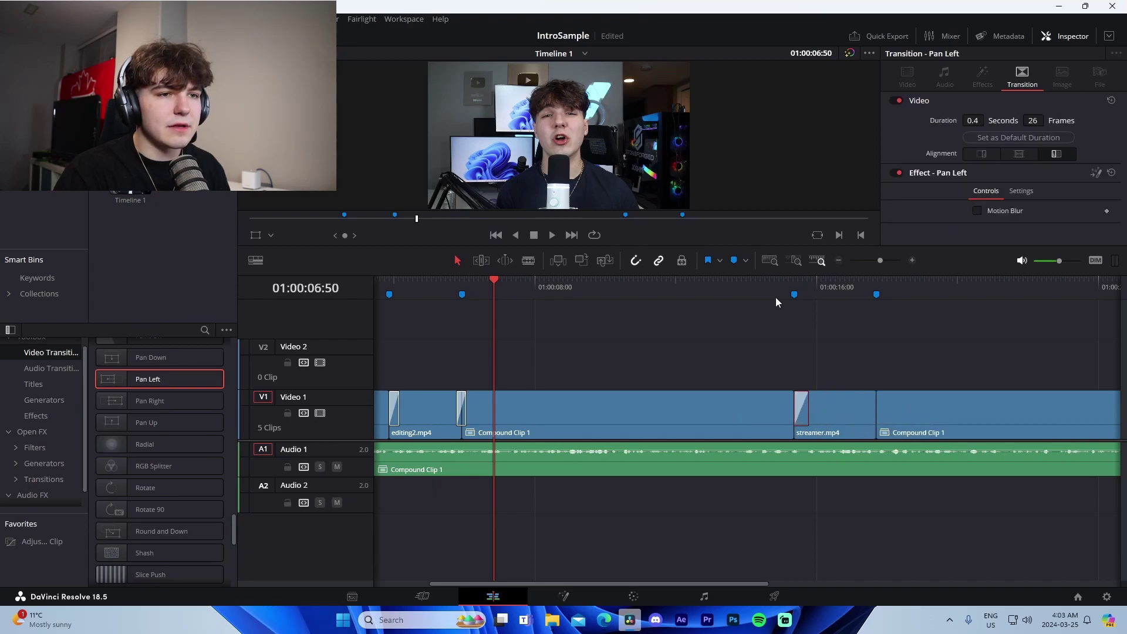
left_click(821, 293)
left_click_drag(154, 489, 859, 404)
- Save the project with Ctrl+S and return the playhead to the timeline start
key("ctrl+s")
scroll(775, 416, "left", 3)
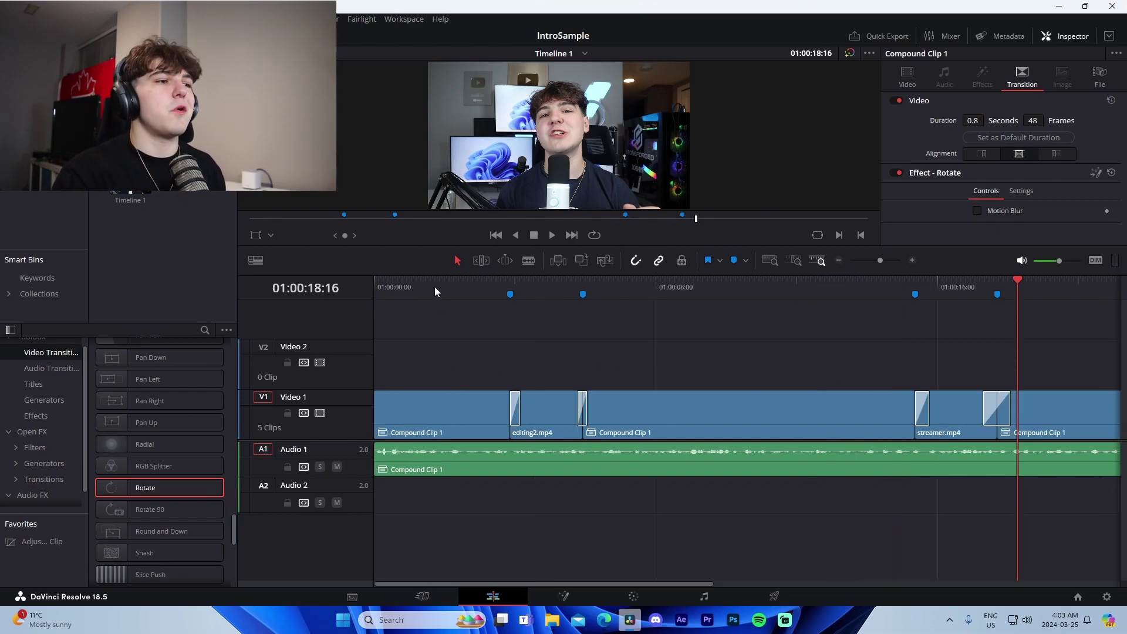
key("Home")
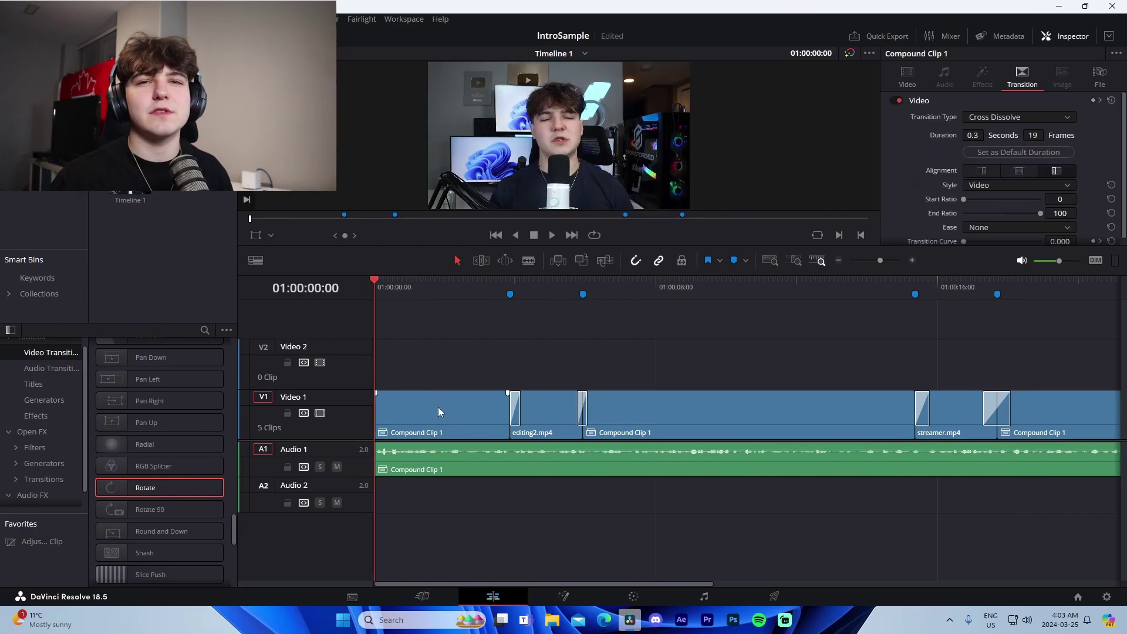
- Keyframe the first talking-head section's Zoom from 1.000 at its start to 1.100 at 01:00:03:52, then preview
left_click(431, 421)
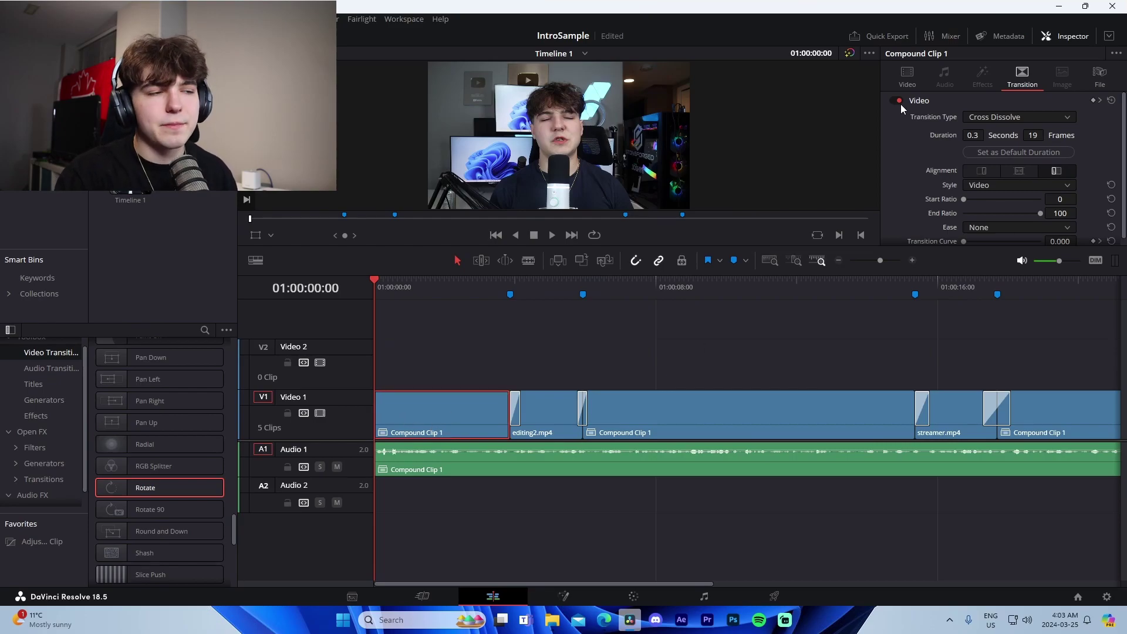
left_click(899, 78)
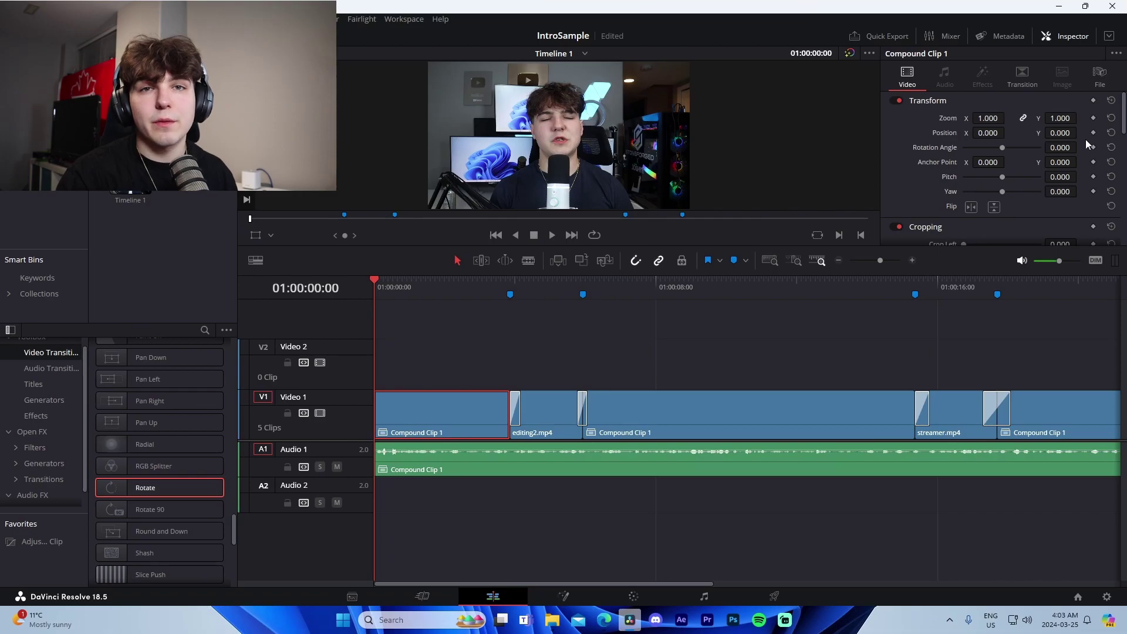
left_click(1093, 118)
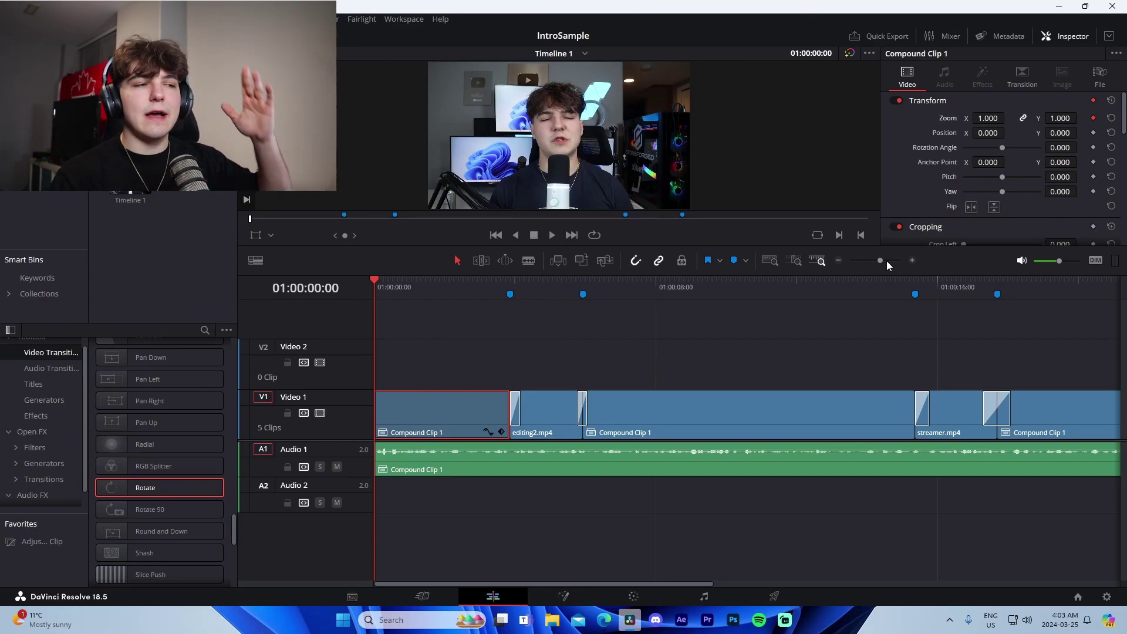
left_click(438, 290)
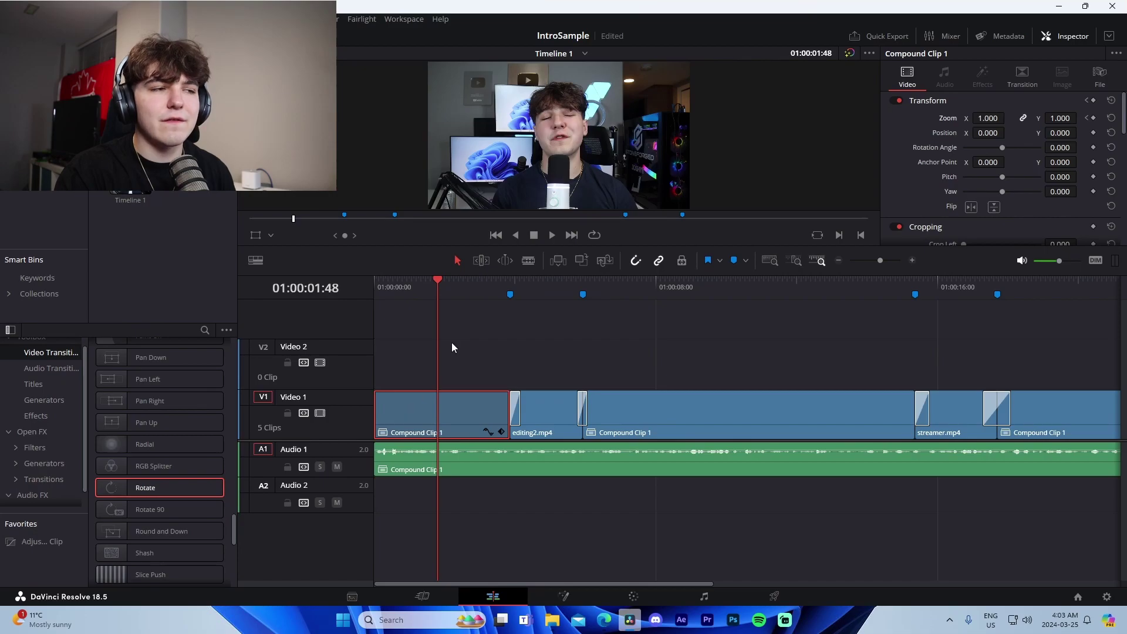
key("Down")
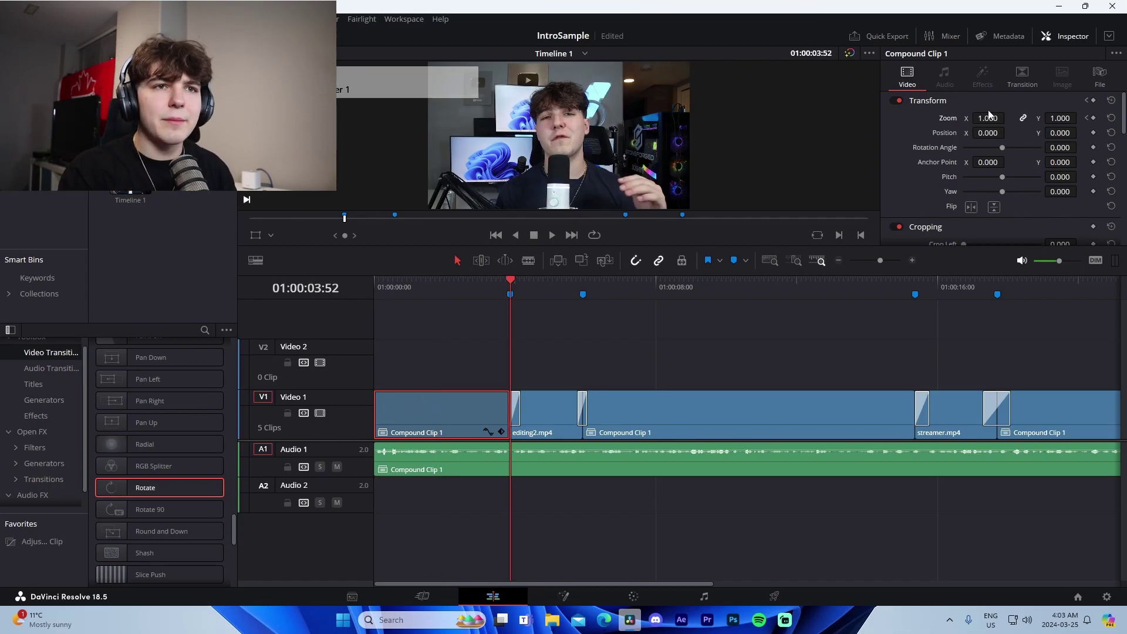
type("1.1")
key("Return")
left_click_drag(510, 283, 255, 319)
key("space")
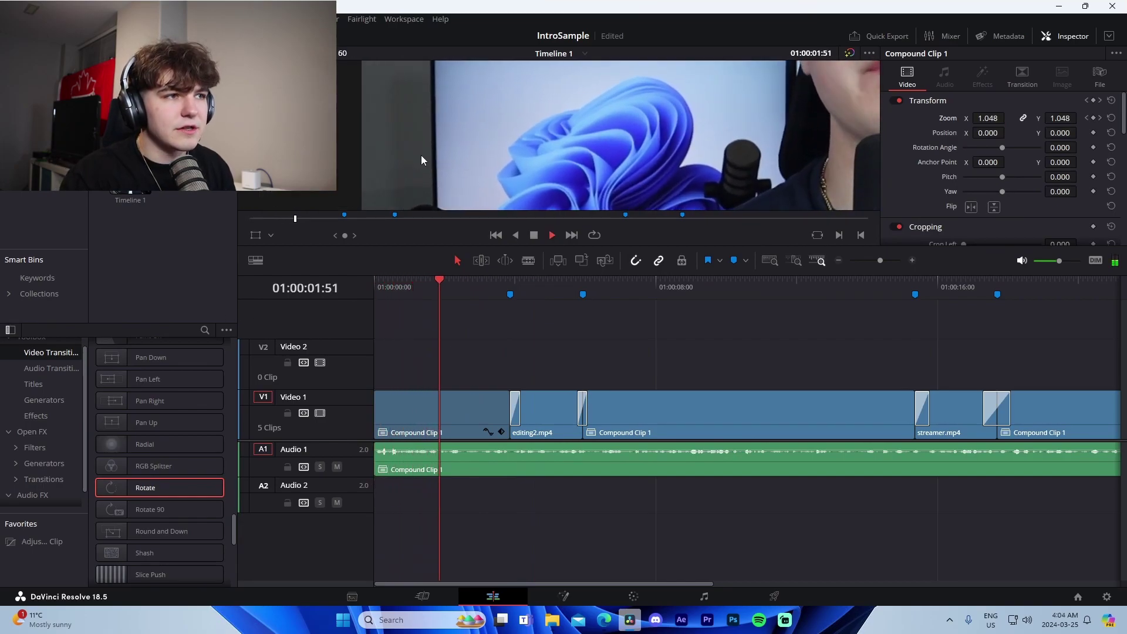
key("space")
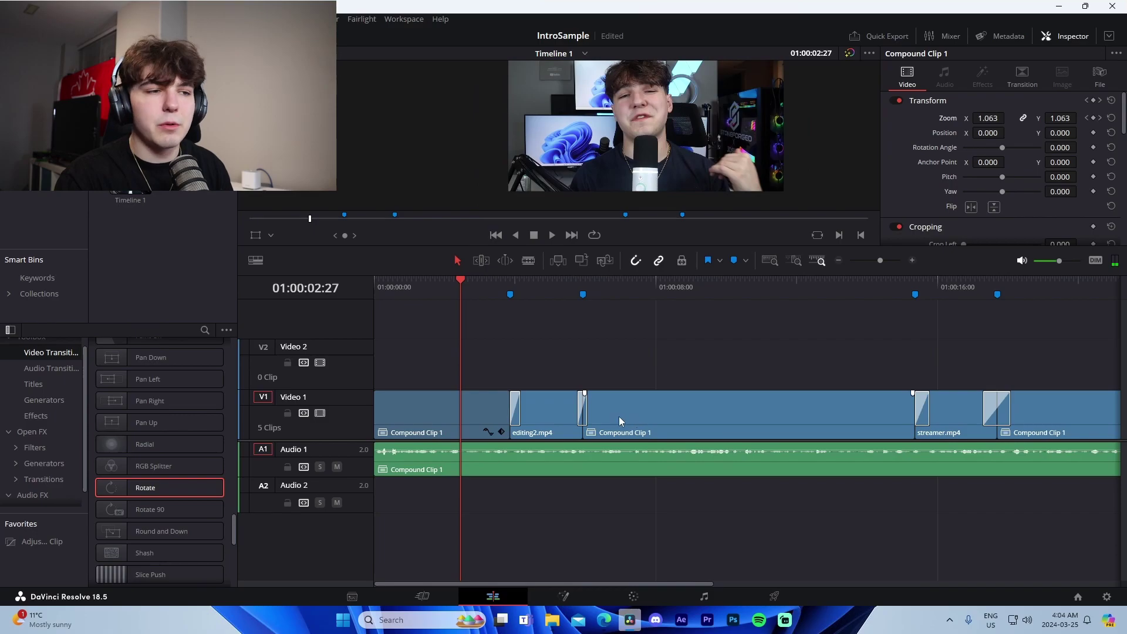
- Set the middle section's Zoom to 1.100 at its end marker, 01:00:15:22
left_click(583, 294)
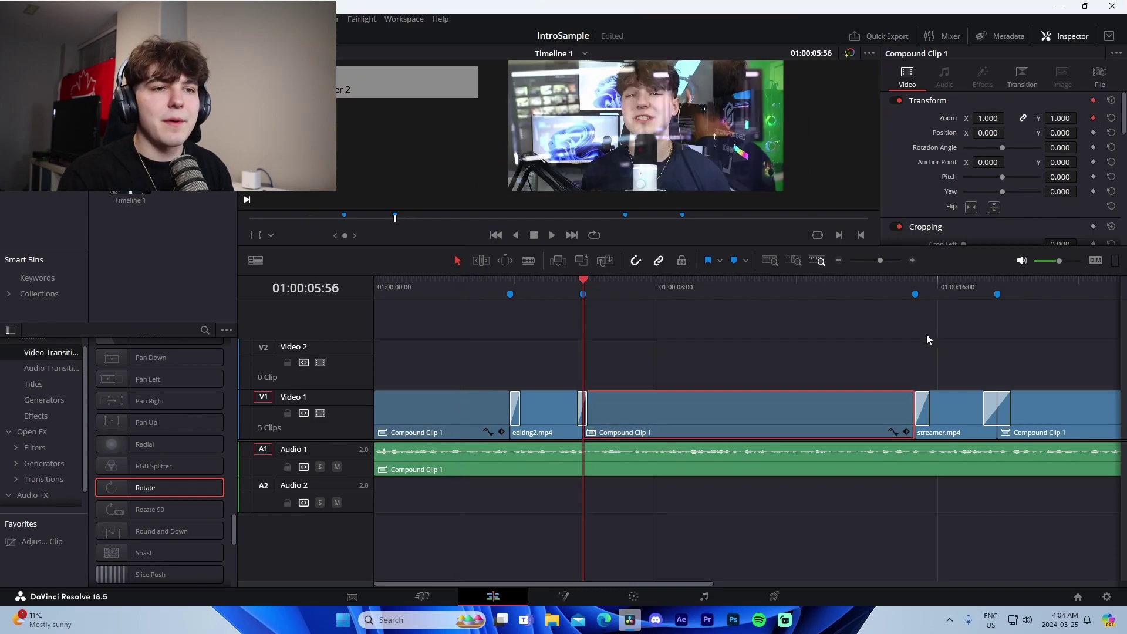
left_click(917, 281)
type("1.1")
key("Return")
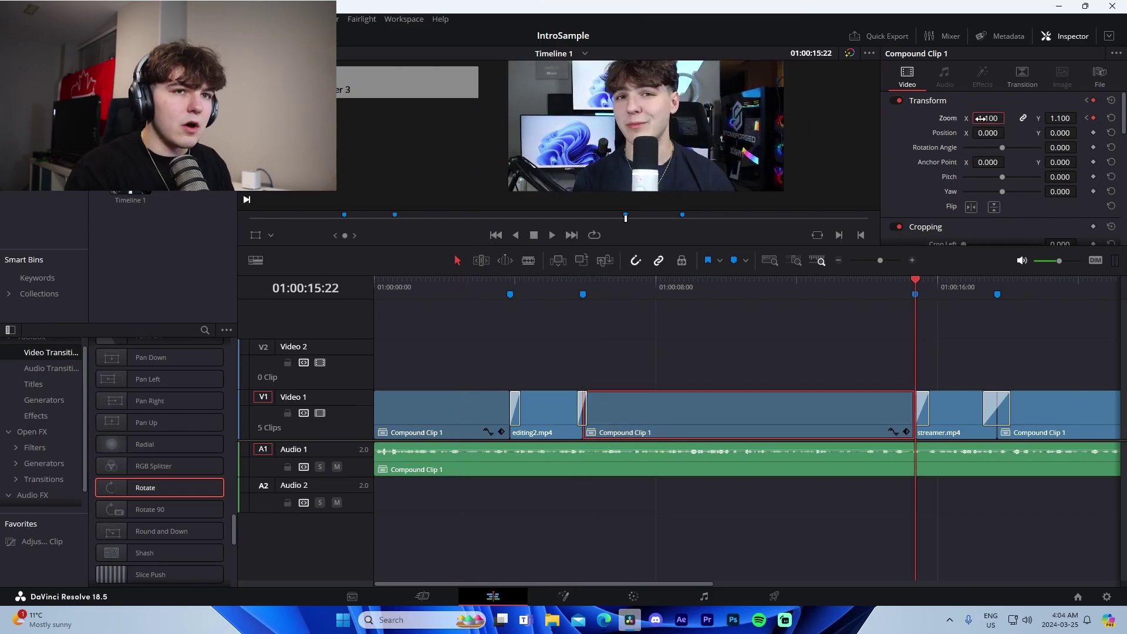
- Set the last section's Zoom to 1.100 at the clip's end, then zoom the timeline out
scroll(741, 350, "right", 5)
left_click(730, 288)
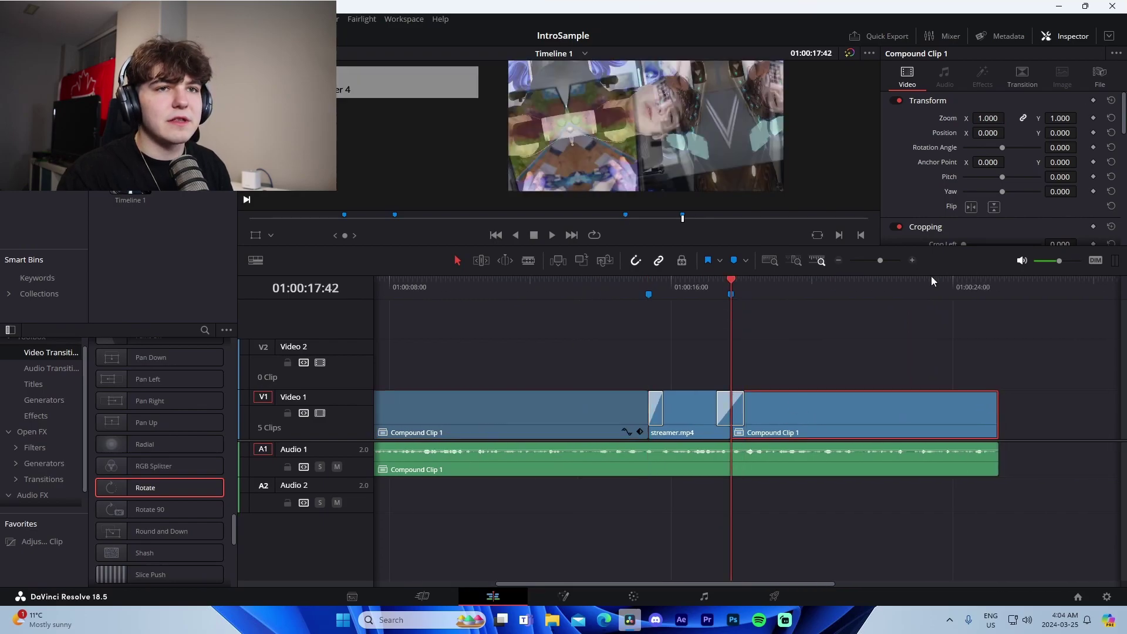
key("Down")
type("1.1")
key("Return")
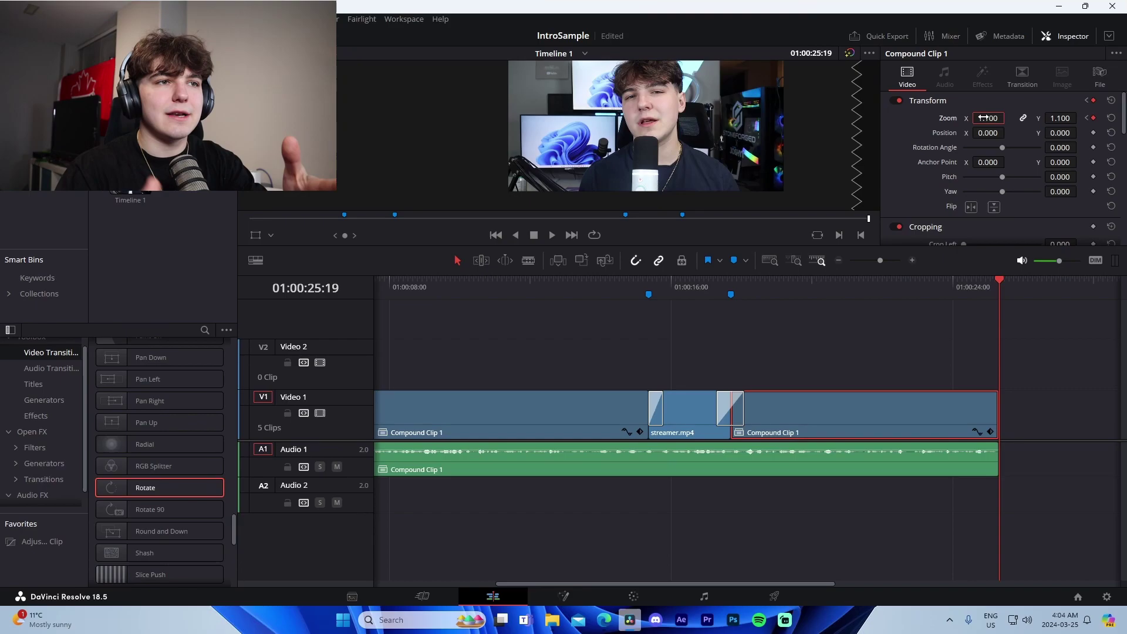
scroll(571, 134, "down", 2)
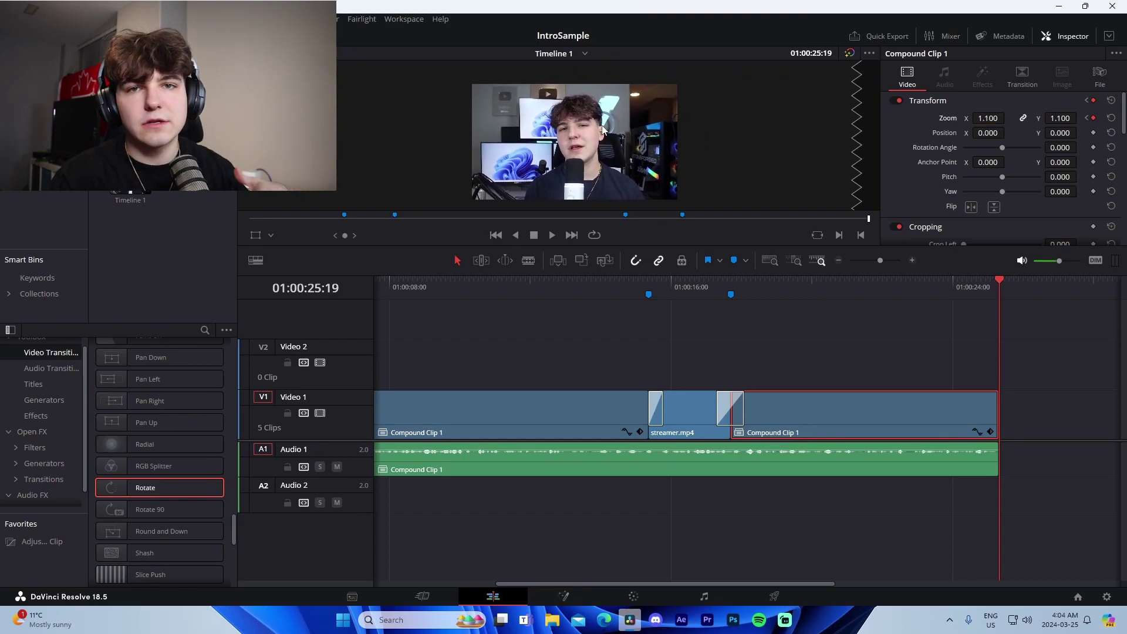
scroll(593, 122, "up", 1)
left_click(839, 260)
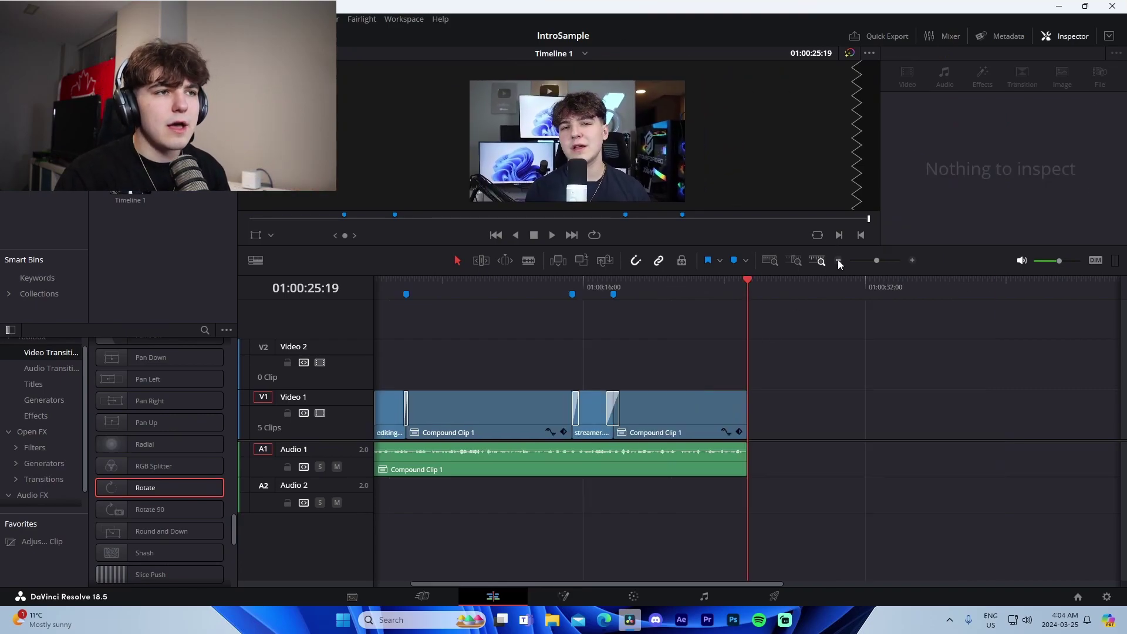